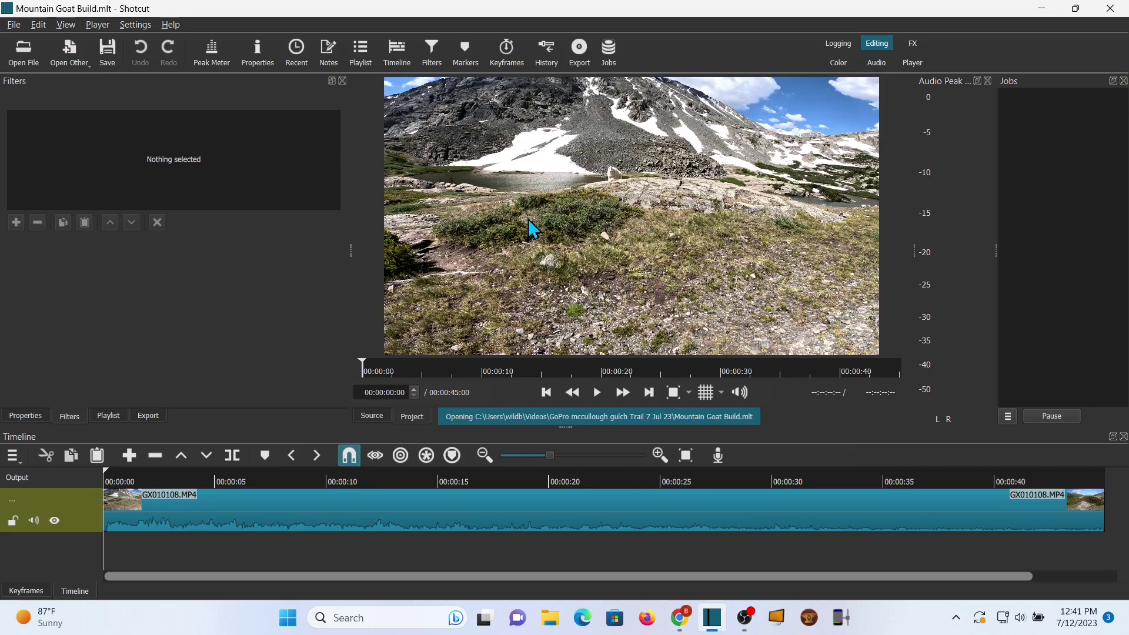
# Step: Preview the goat clip from about 17 s, mute its audio track, and replay to 22 s
pyautogui.click(488, 552)
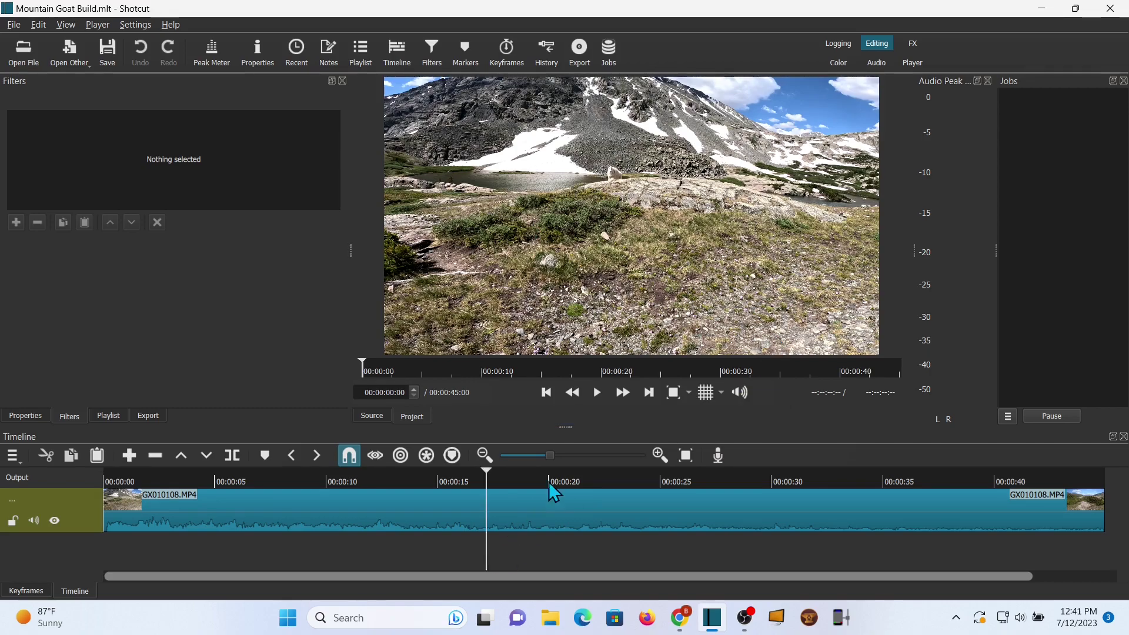
pyautogui.click(598, 394)
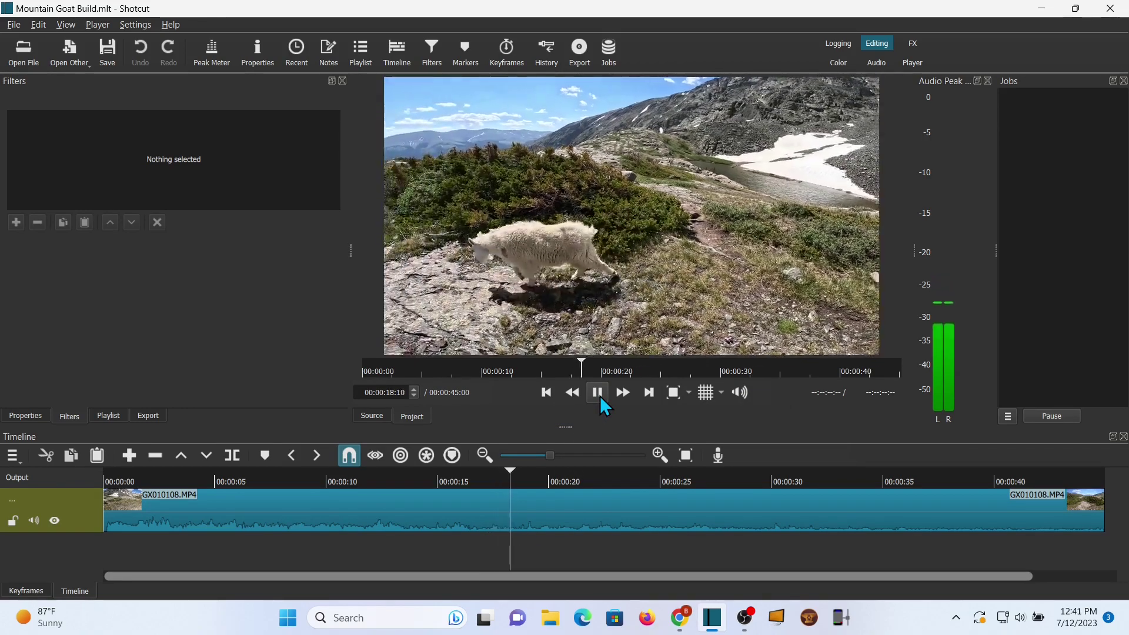
pyautogui.click(597, 392)
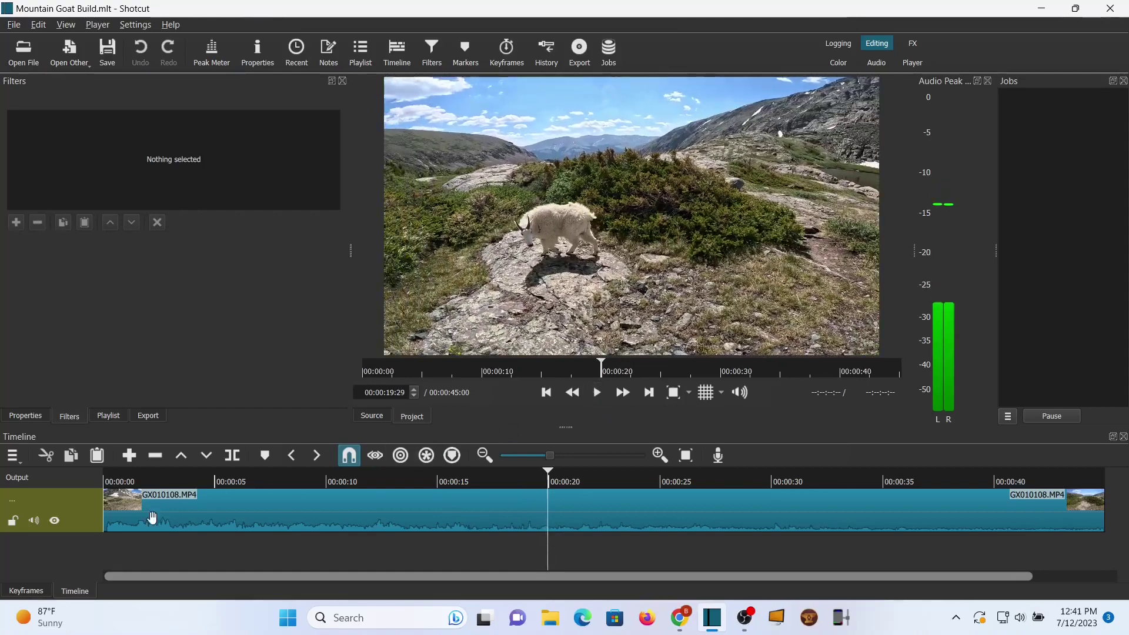
pyautogui.click(35, 522)
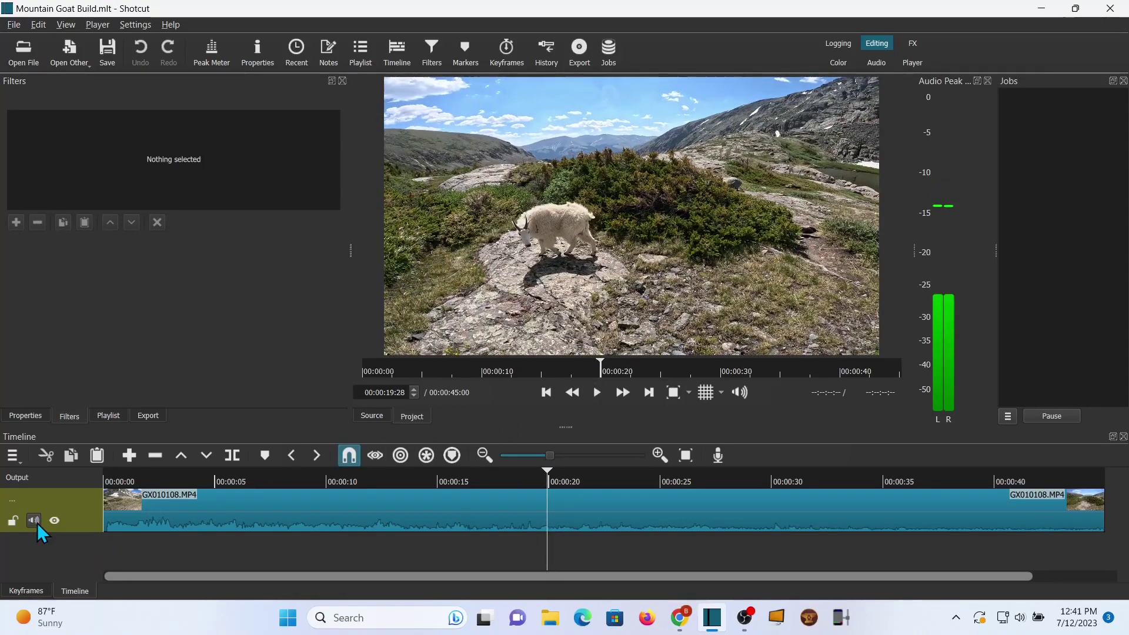
pyautogui.click(596, 395)
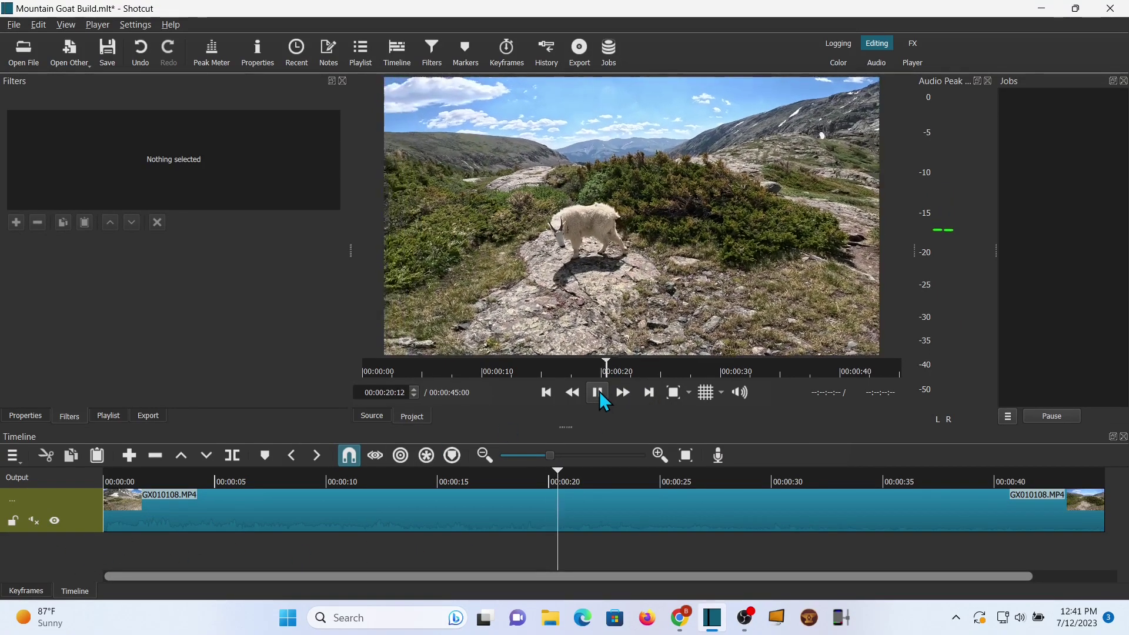
pyautogui.click(597, 393)
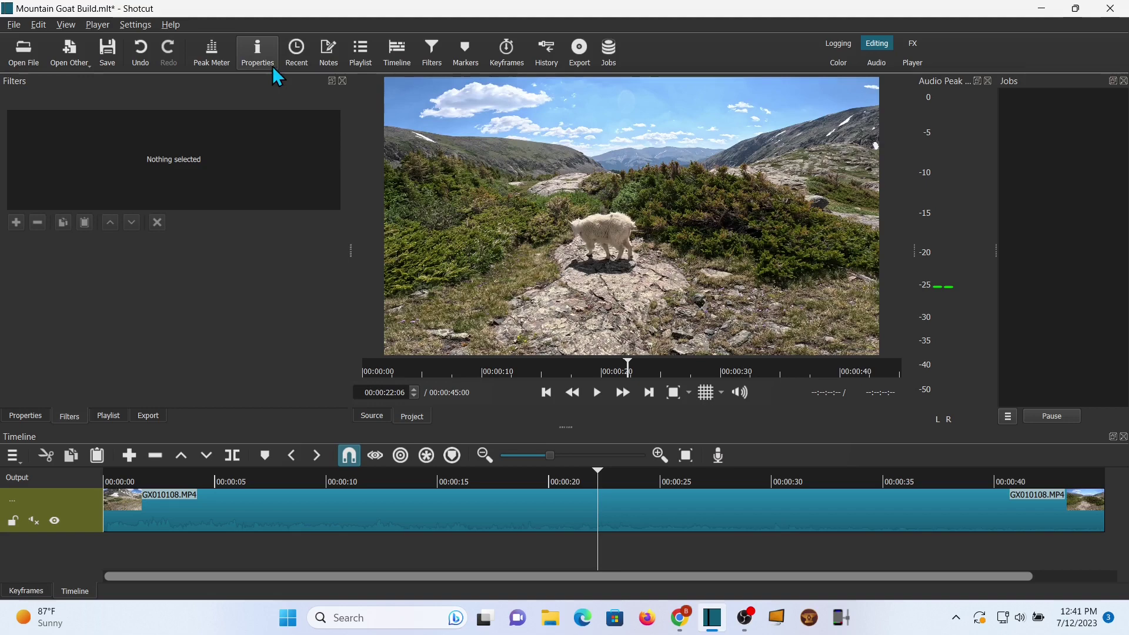
# Step: Show the Custom video modes under Settings > Video Mode, listing 4k and YT Shorts
pyautogui.click(135, 24)
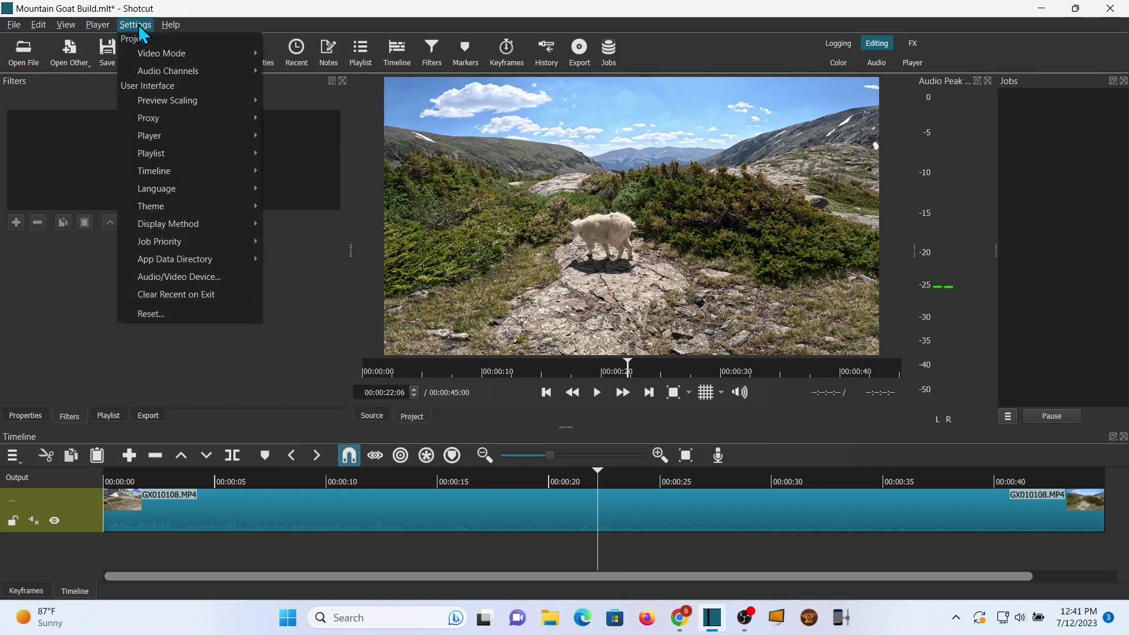
pyautogui.moveTo(139, 55)
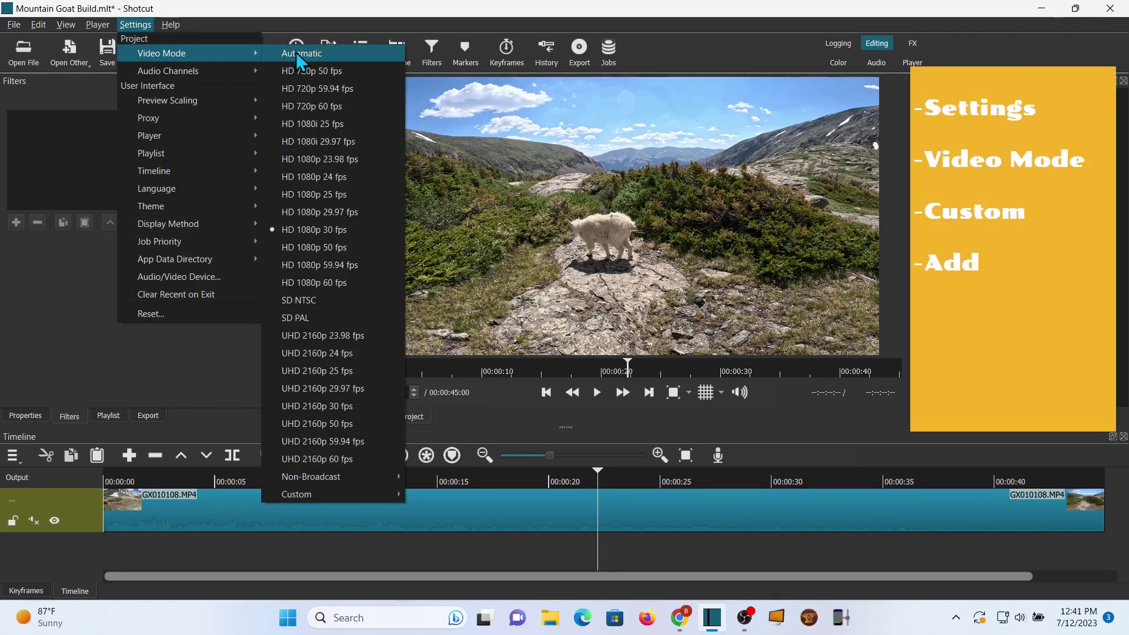
pyautogui.moveTo(331, 500)
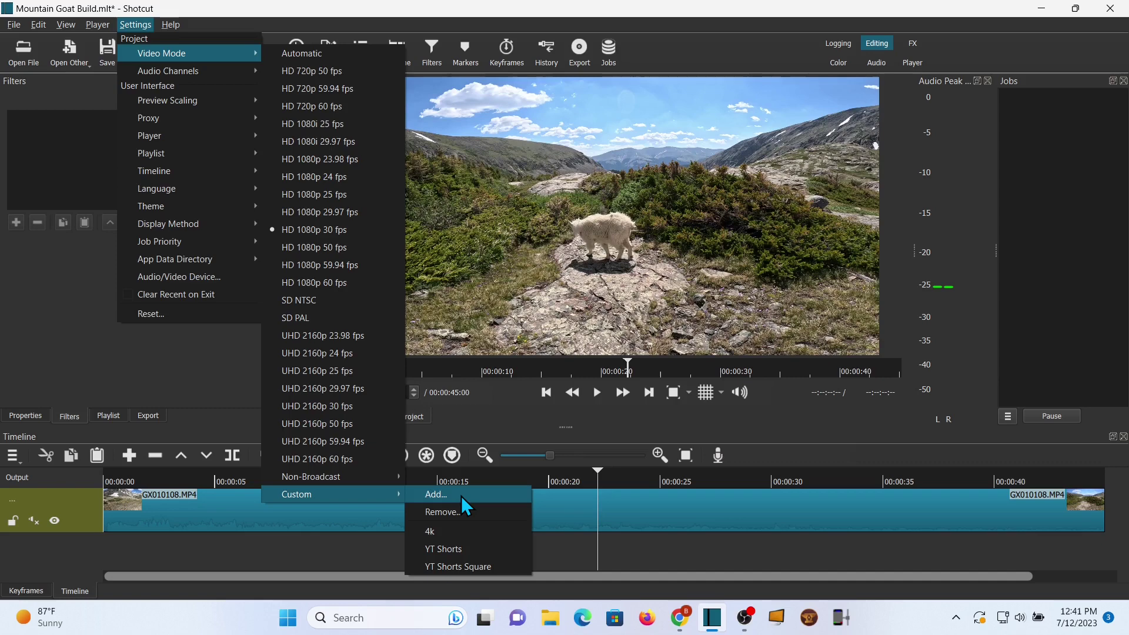
# Step: Create and apply custom video mode 'YT Shorts 2' at 1080×1920 with 9:16 aspect ratio
pyautogui.click(461, 495)
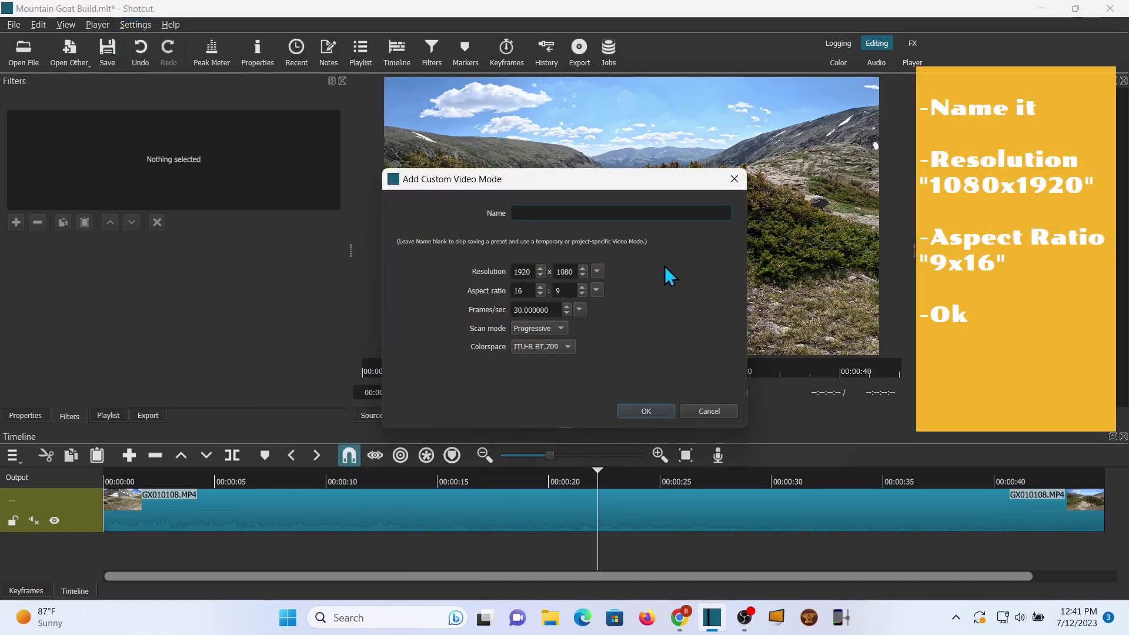
pyautogui.write('YT')
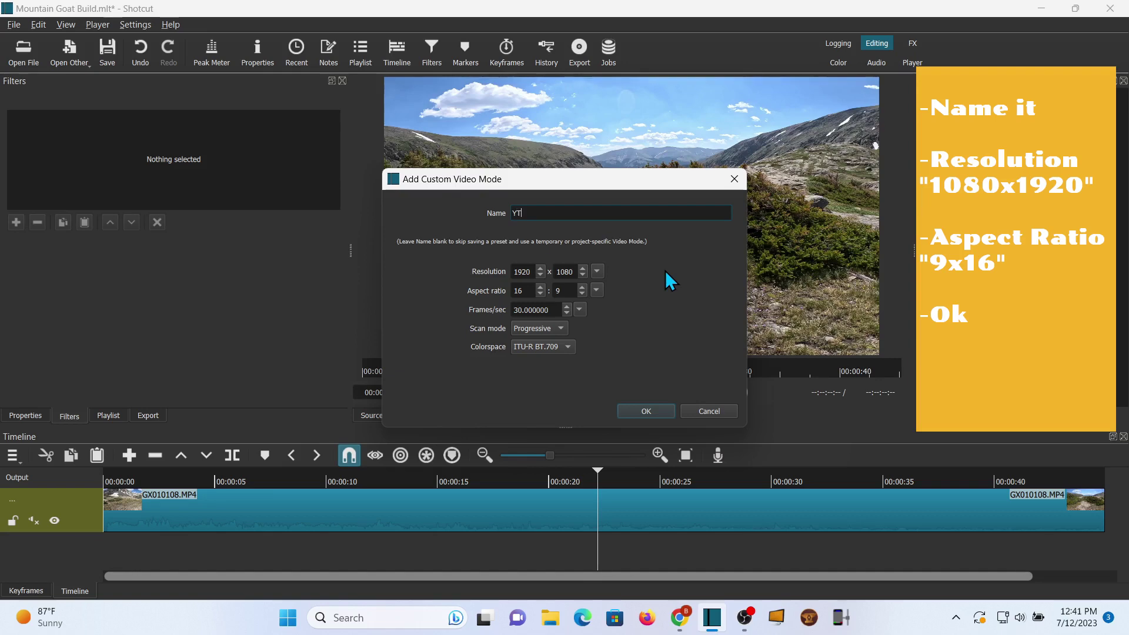
pyautogui.write(' Shorts 2')
pyautogui.doubleClick(531, 271)
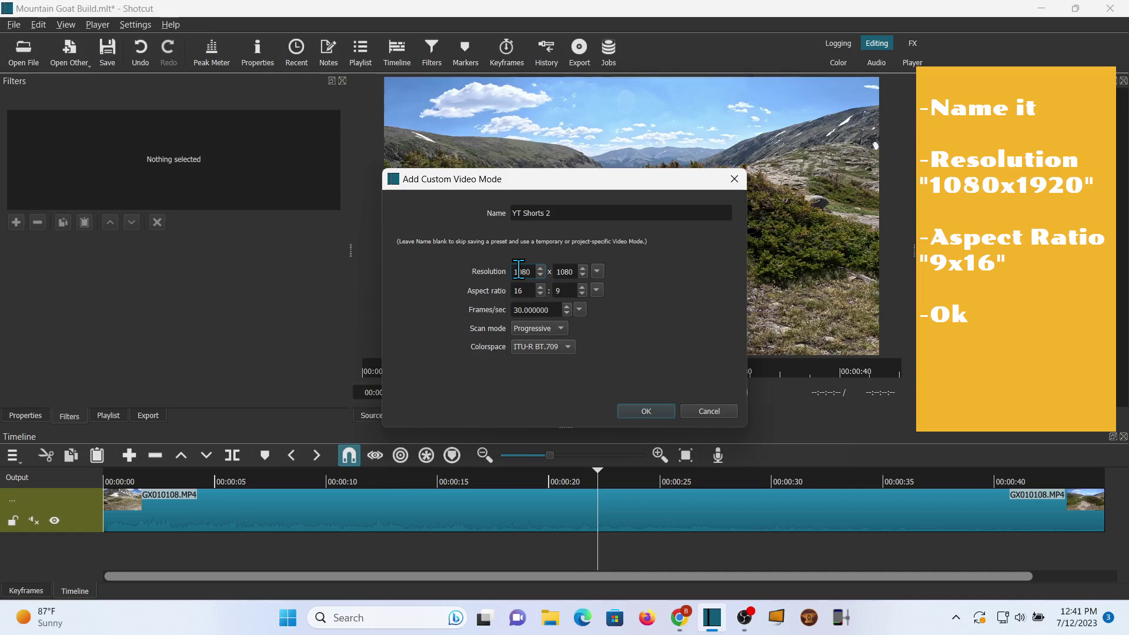
pyautogui.moveTo(573, 272); pyautogui.dragTo(553, 272)
pyautogui.write('1920')
pyautogui.doubleClick(520, 291)
pyautogui.write('9')
pyautogui.doubleClick(566, 290)
pyautogui.write('16')
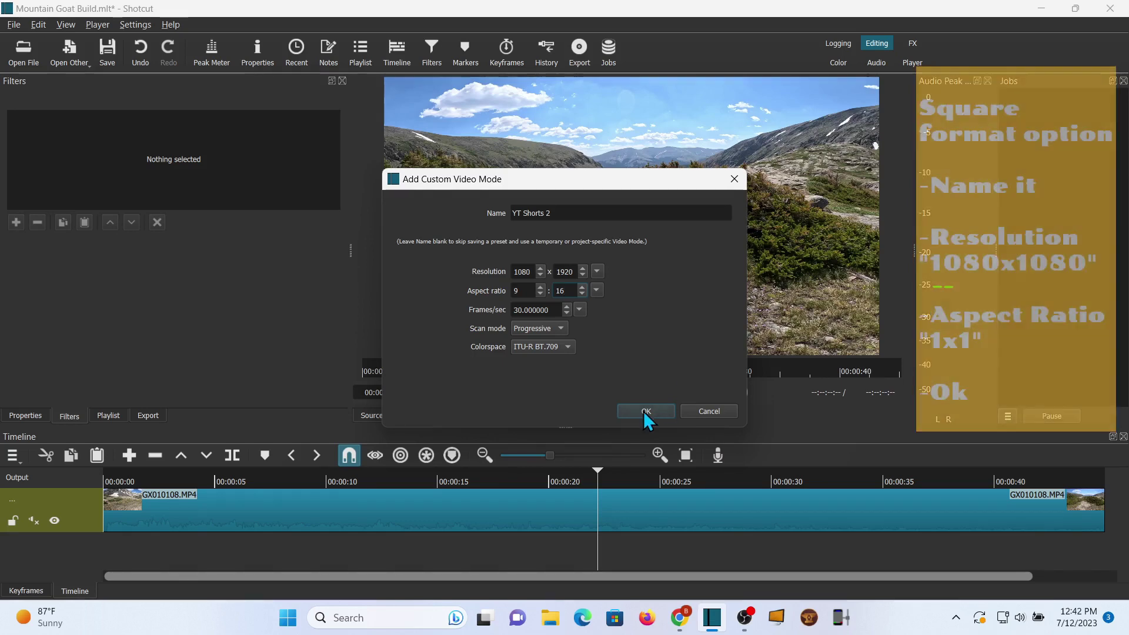
pyautogui.click(643, 411)
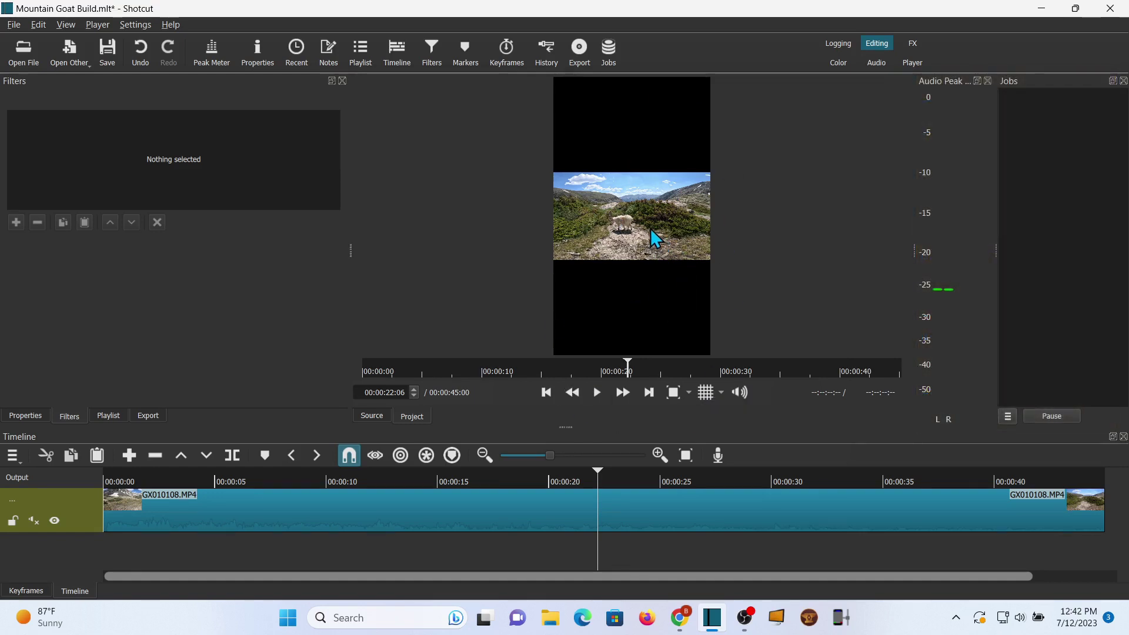
# Step: Select the GX010108.MP4 clip on the timeline to load it into the Filters panel
pyautogui.click(355, 507)
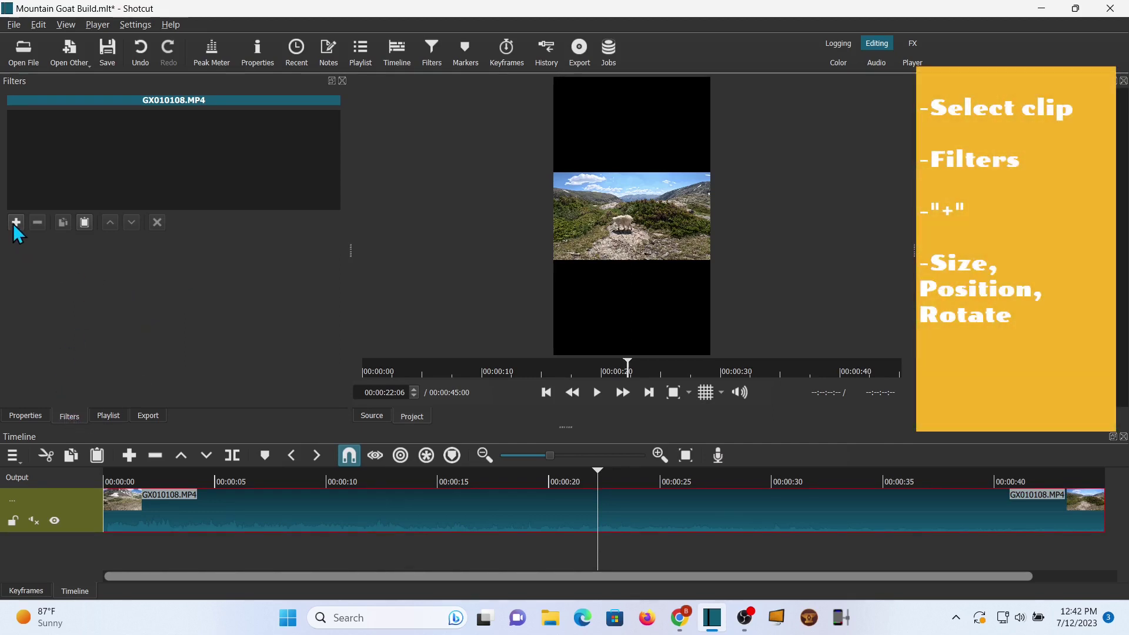
# Step: Add the Size, Position & Rotate filter from the Favorite filters list to GX010108.MP4
pyautogui.click(14, 223)
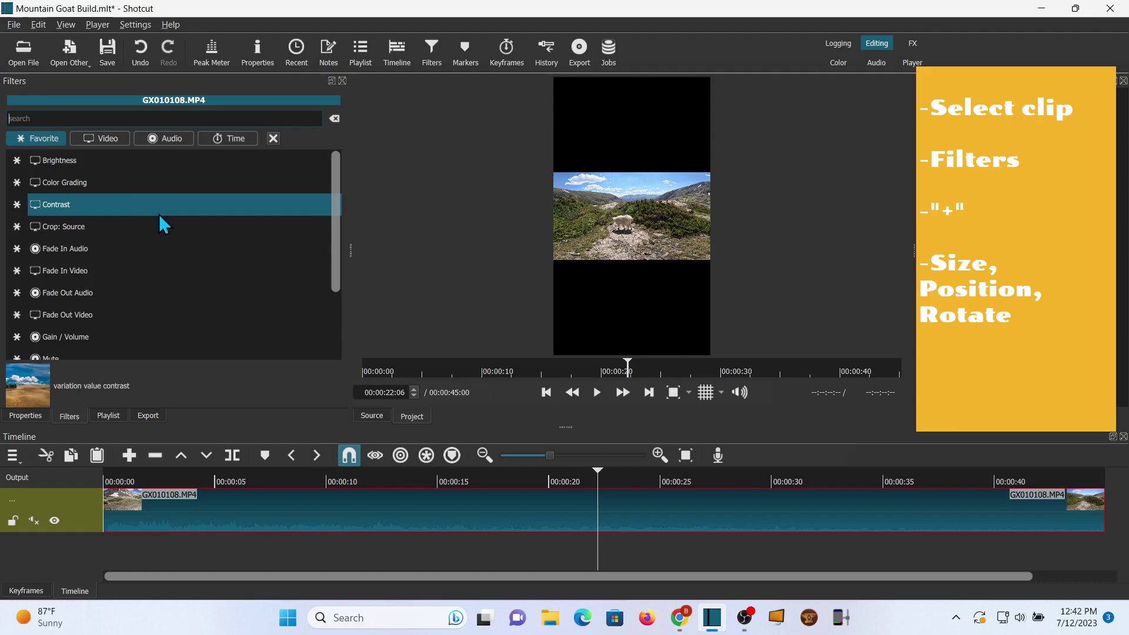
pyautogui.scroll(-1, 119, 266)
pyautogui.scroll(-1, 141, 279)
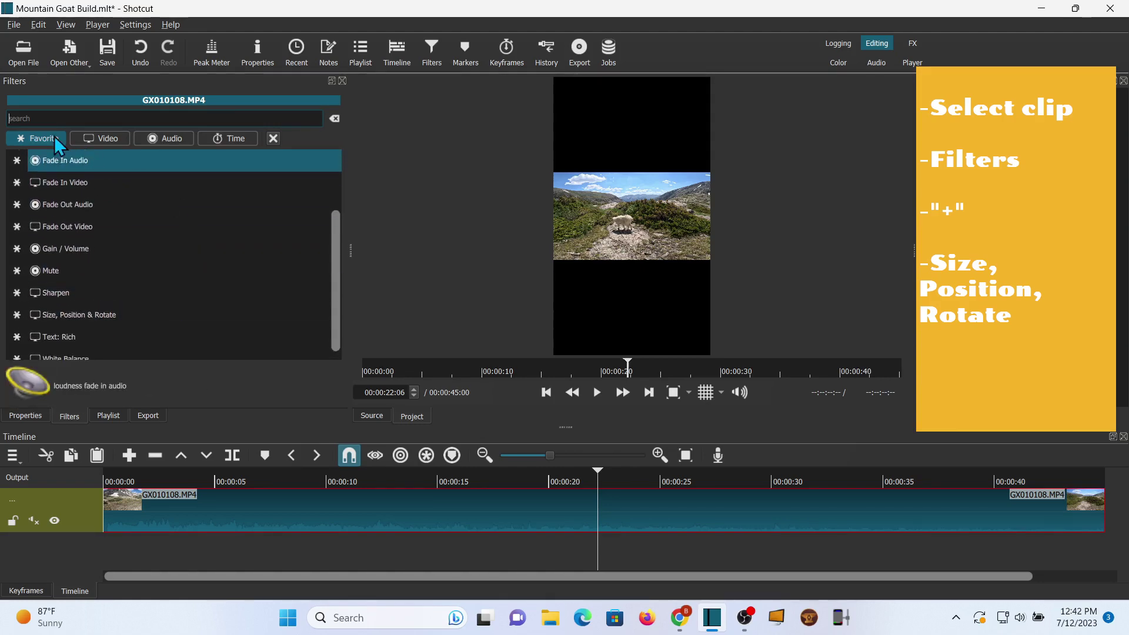
pyautogui.click(118, 316)
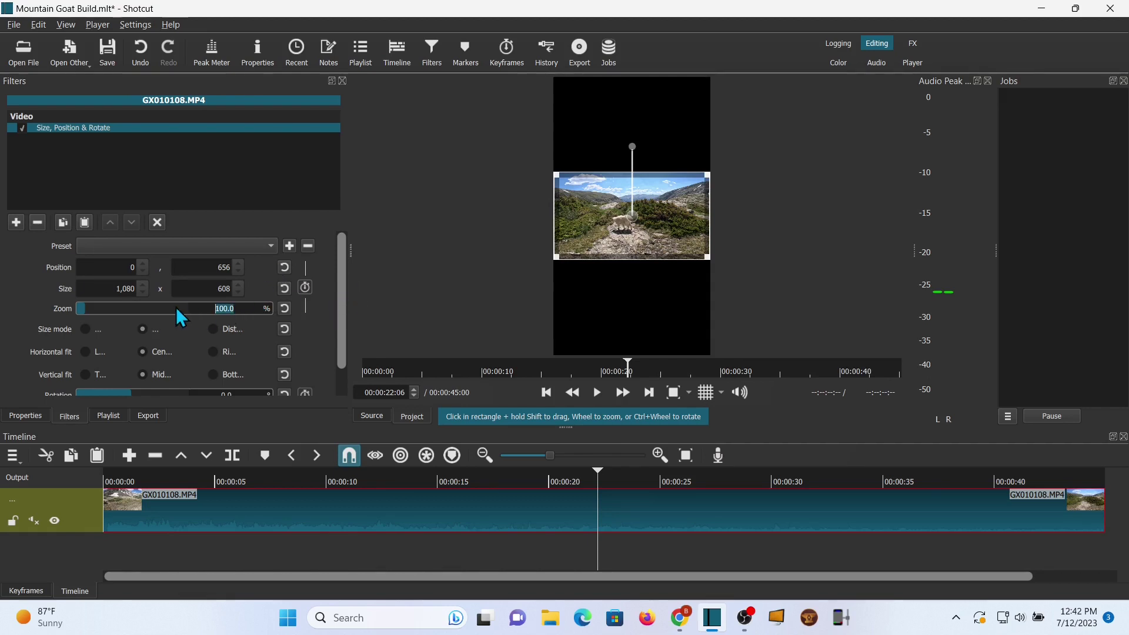
# Step: Raise the filter's Zoom from 200% to about 310% so the clip fills the vertical frame
pyautogui.write('200')
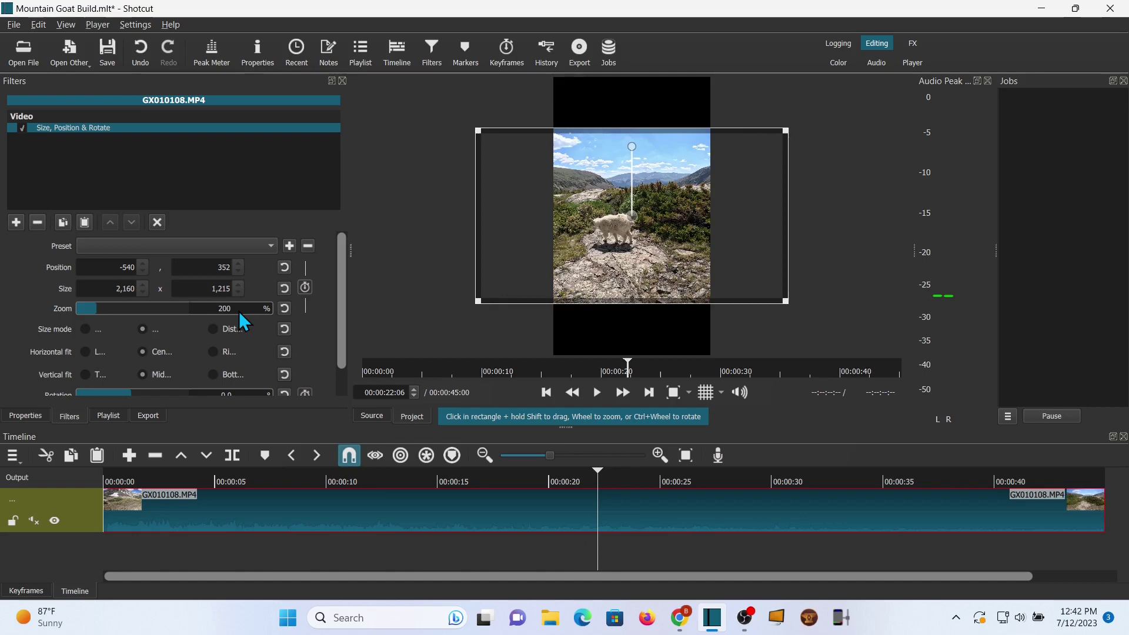
pyautogui.scroll(1, 185, 317)
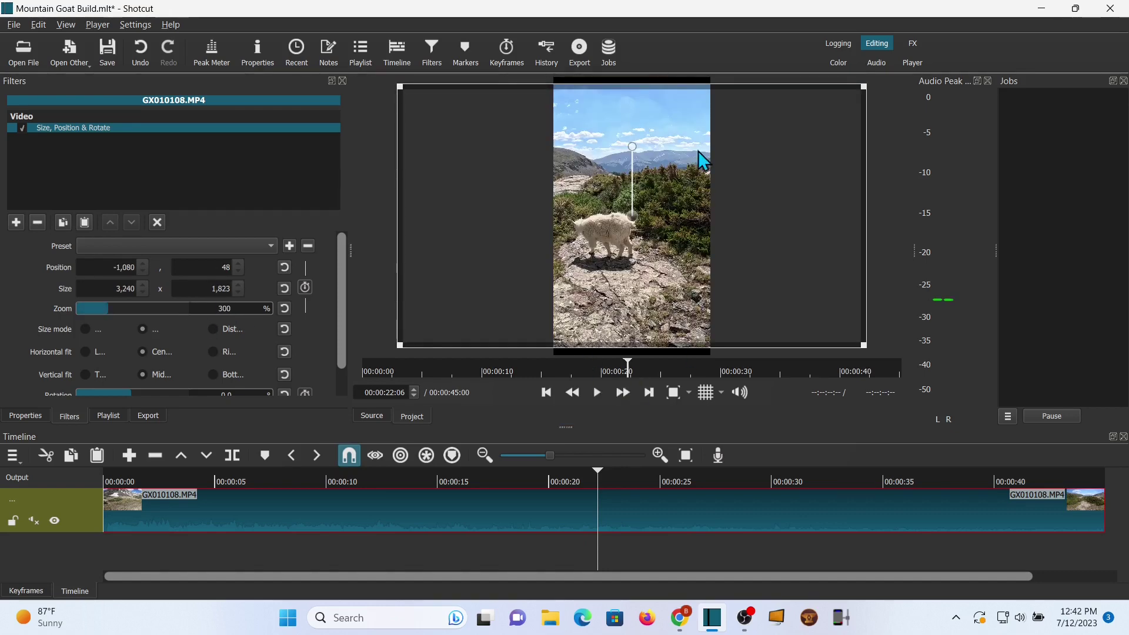
pyautogui.write('305')
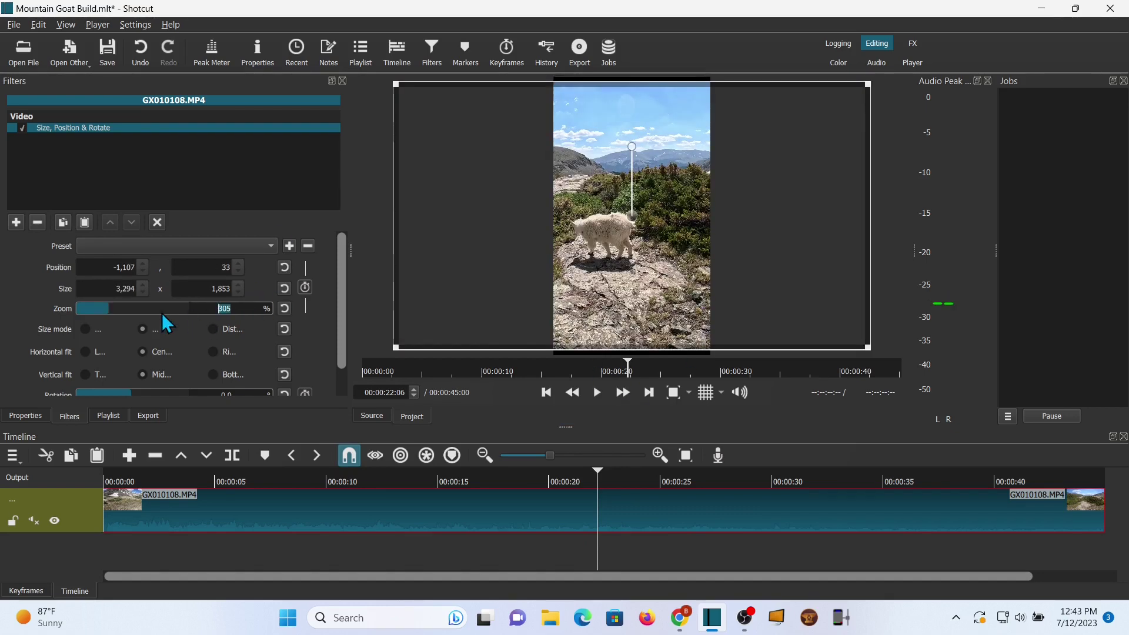
pyautogui.write('310')
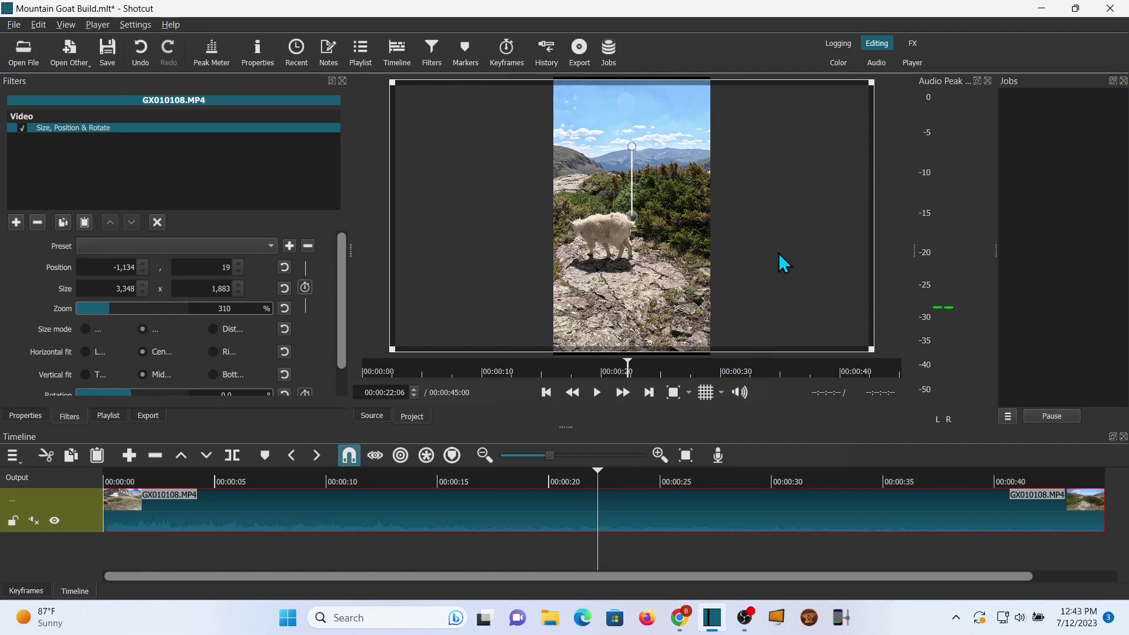
pyautogui.click(447, 554)
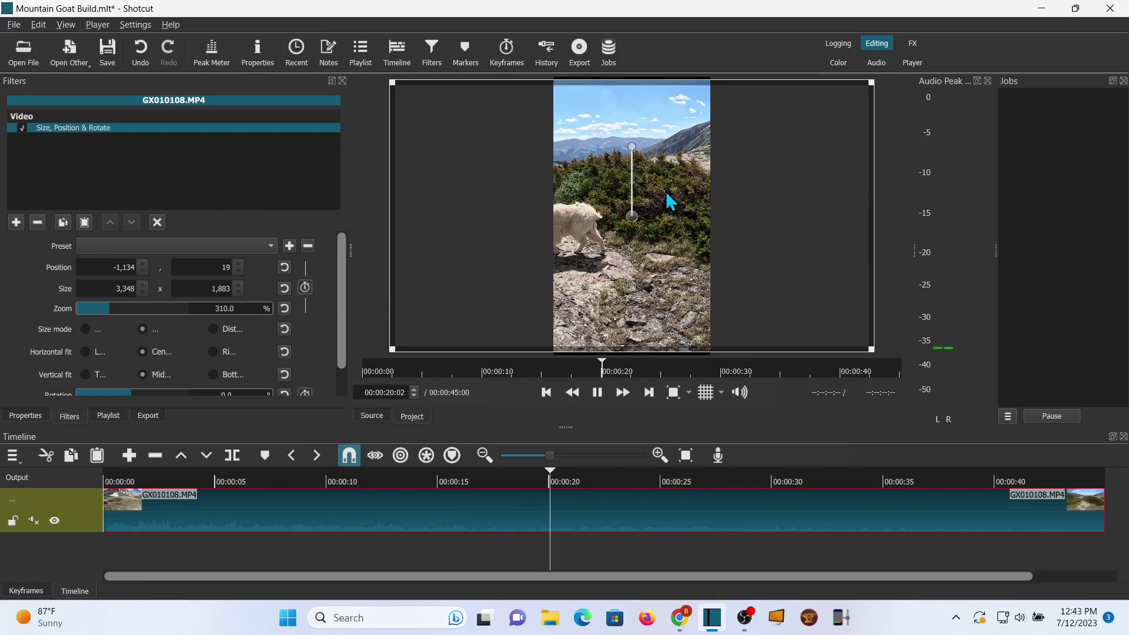
pyautogui.click(597, 392)
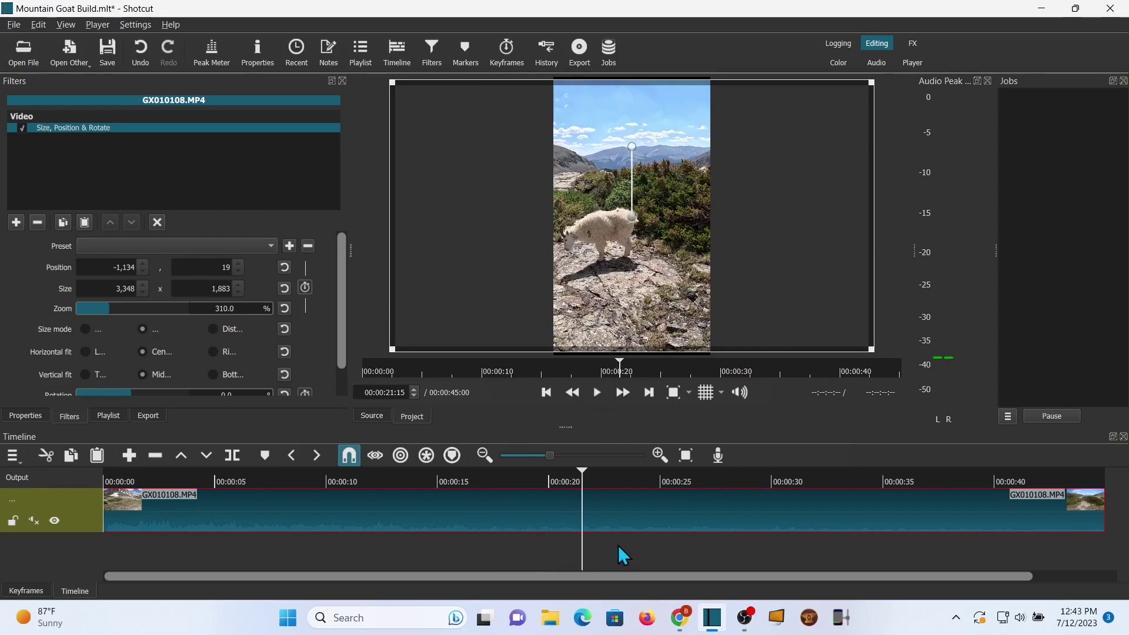
pyautogui.click(580, 559)
pyautogui.press('Left')
pyautogui.press('Left')
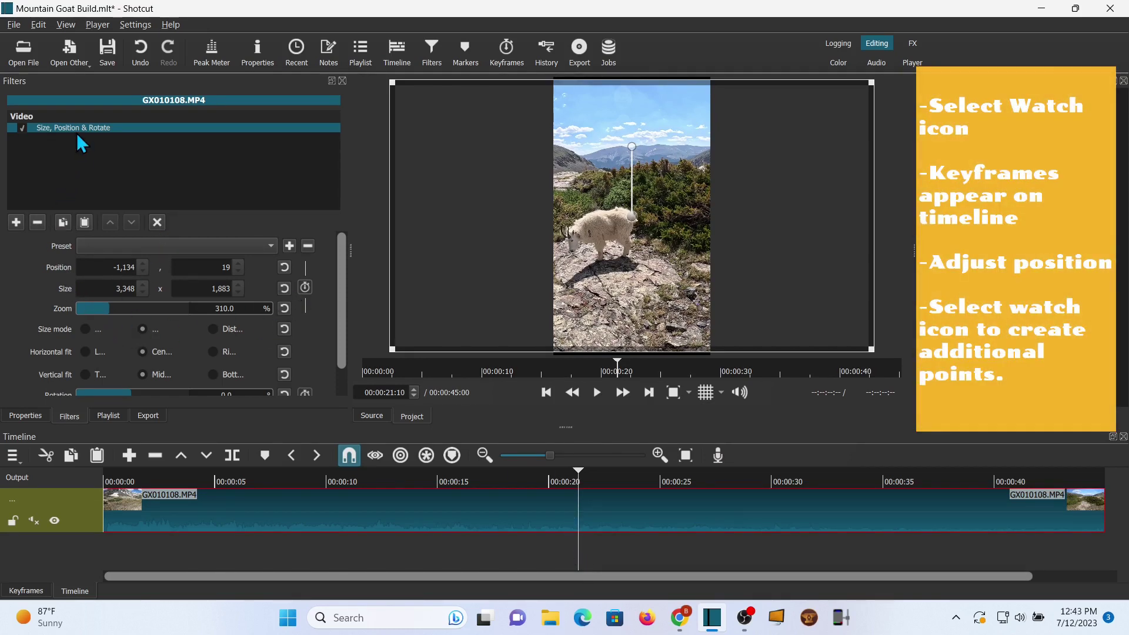
# Step: Add a Size & Position keyframe at about 21 s with the clip positioned at -947, 0
pyautogui.click(305, 288)
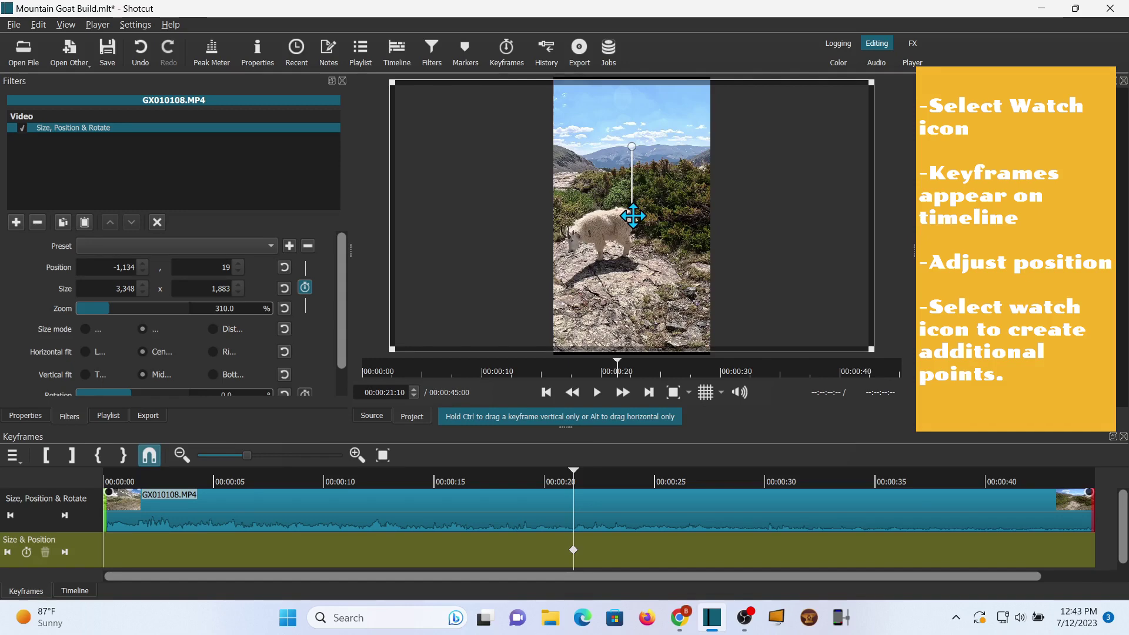
pyautogui.moveTo(632, 216); pyautogui.dragTo(676, 227)
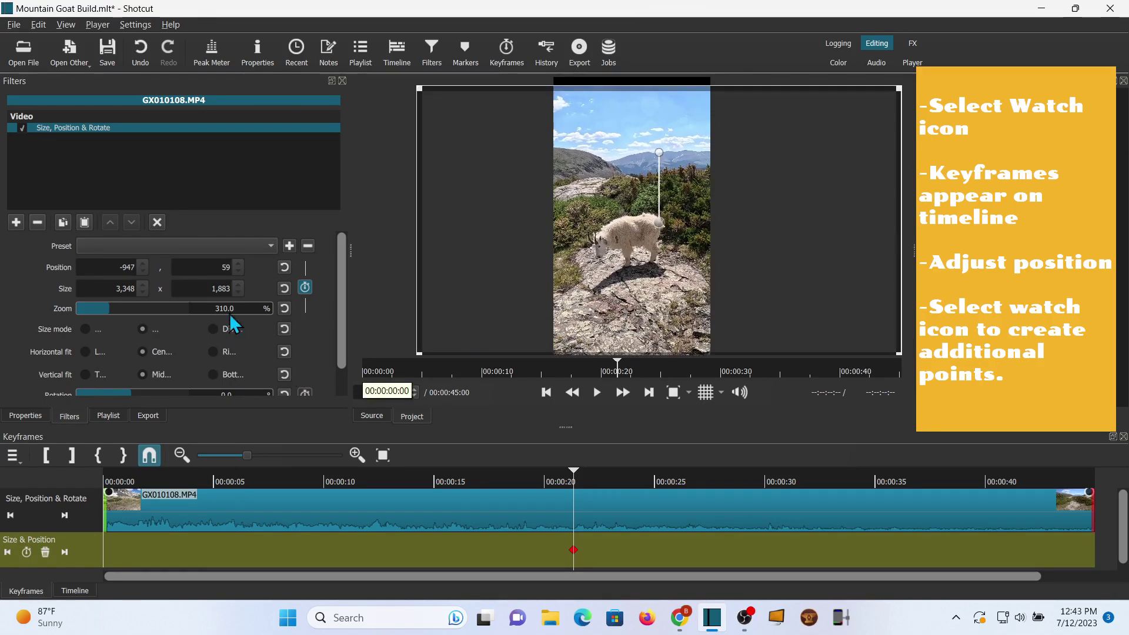
pyautogui.doubleClick(226, 267)
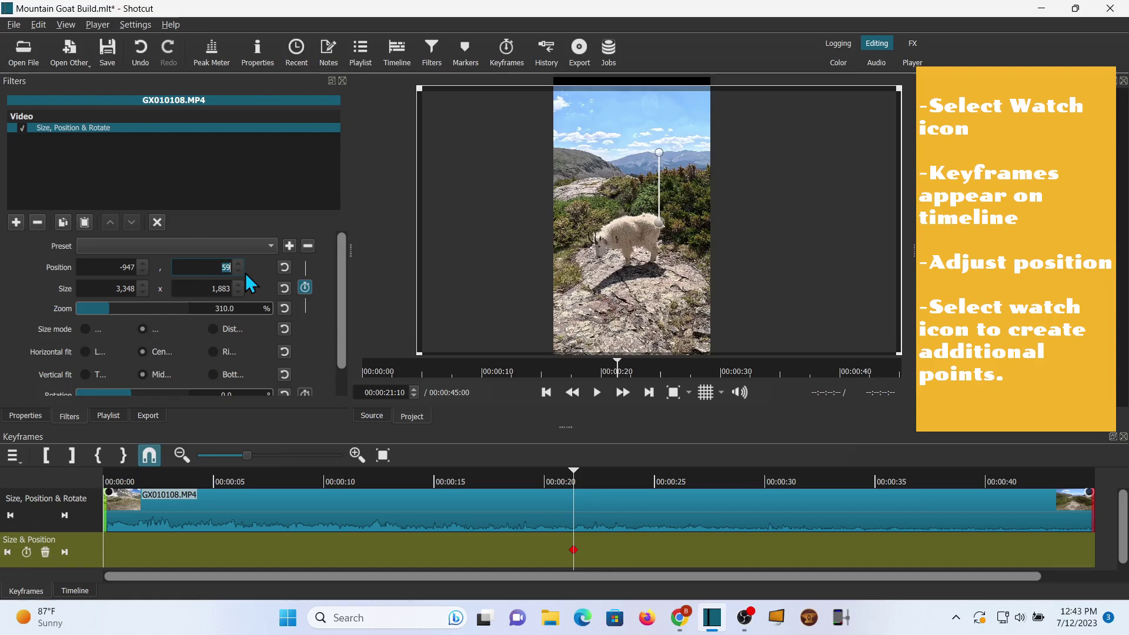
pyautogui.write('0')
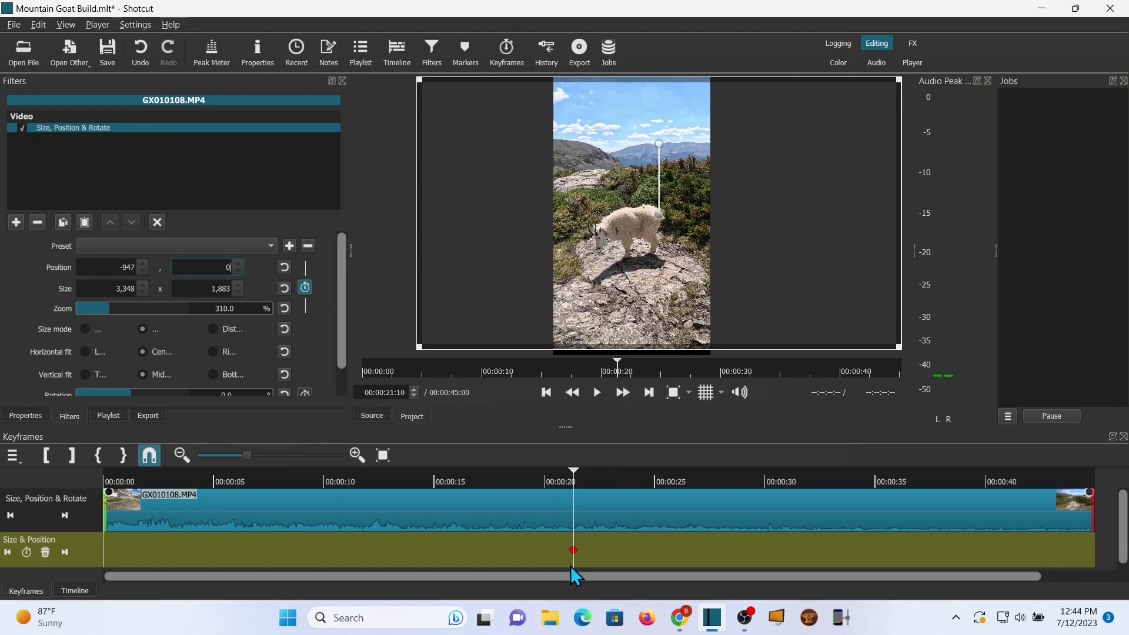
# Step: Add goat-tracking keyframes at about 18 s (-511, 0) and 15 s (-739)
pyautogui.click(506, 557)
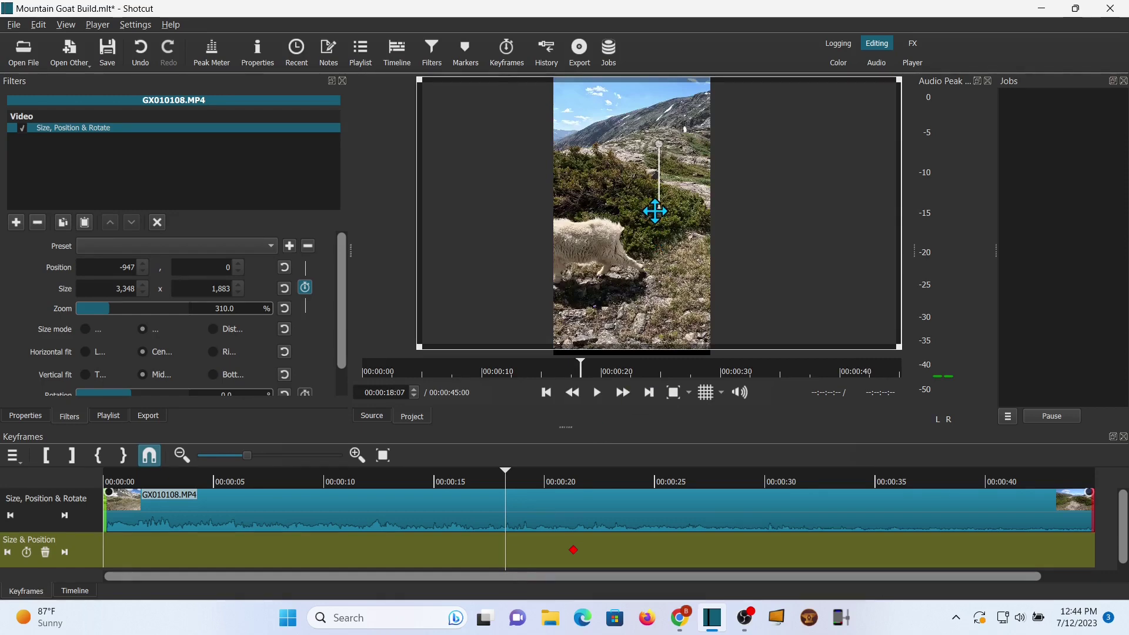
pyautogui.moveTo(659, 214); pyautogui.dragTo(731, 218)
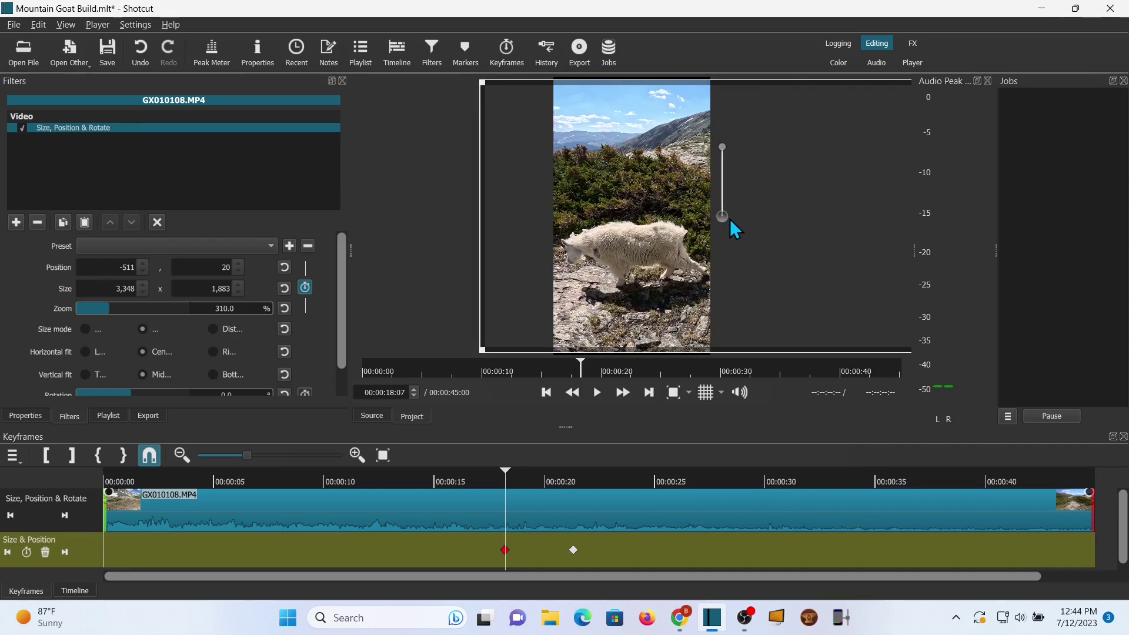
pyautogui.doubleClick(218, 272)
pyautogui.write('0')
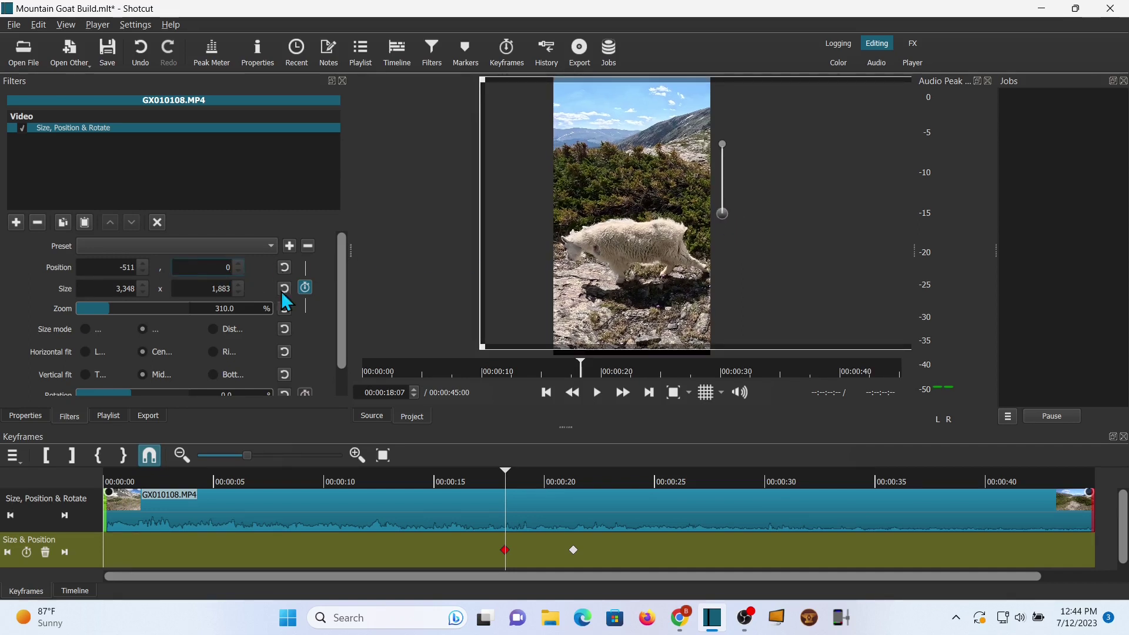
pyautogui.click(439, 560)
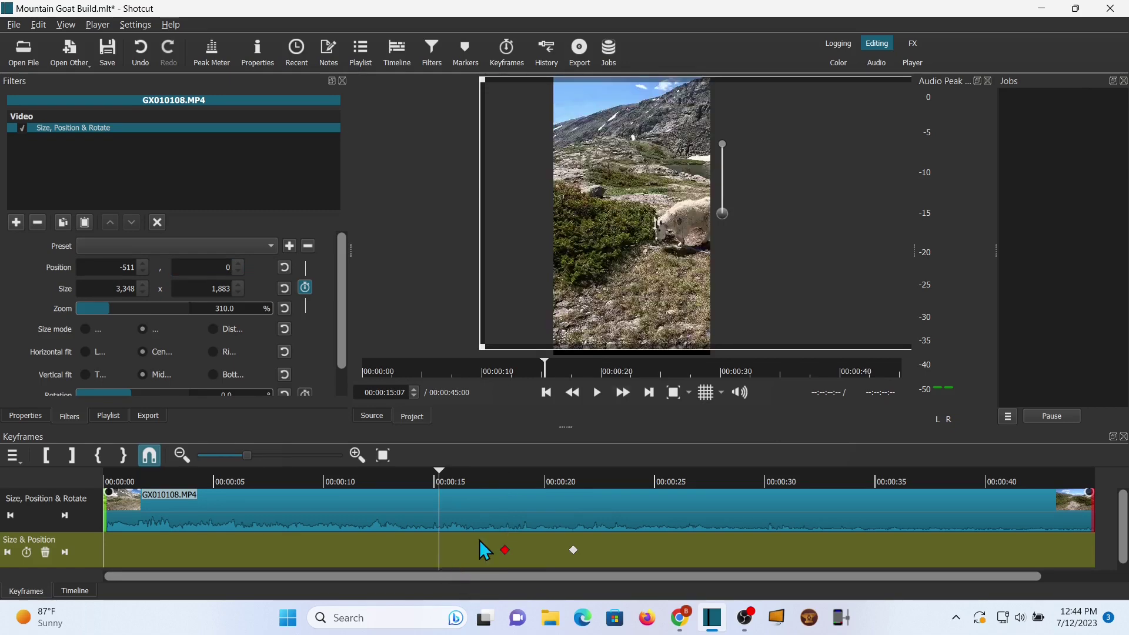
pyautogui.moveTo(721, 214); pyautogui.dragTo(679, 213)
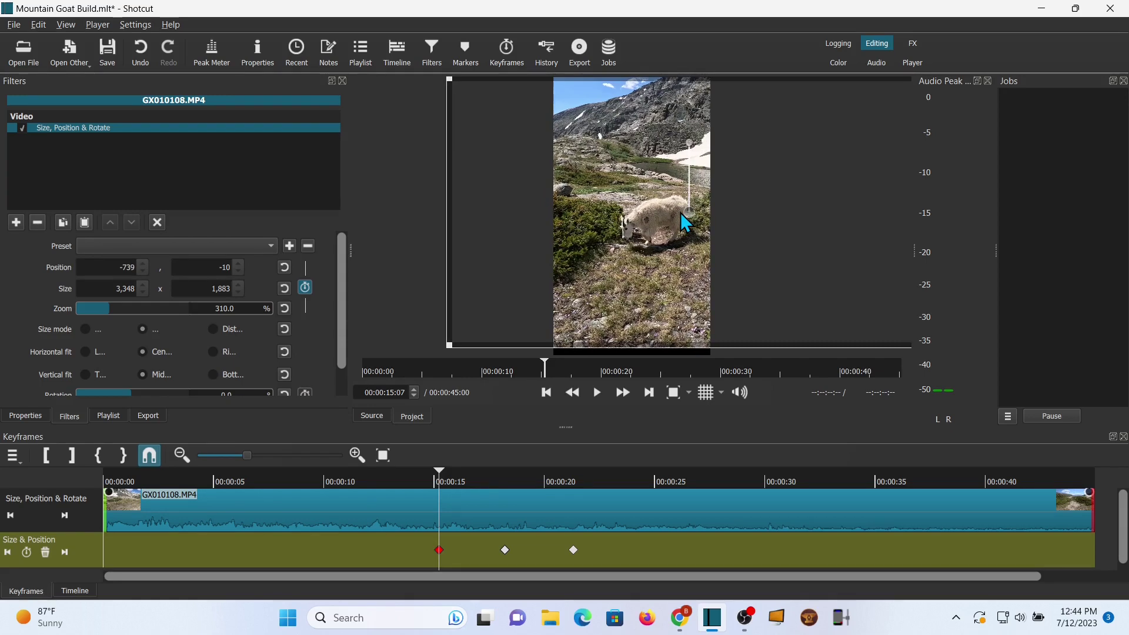
pyautogui.moveTo(215, 270); pyautogui.dragTo(246, 268)
# Step: Set the 15 s keyframe's Y to 0 and add a 12 s keyframe at -972, 0
pyautogui.write('0')
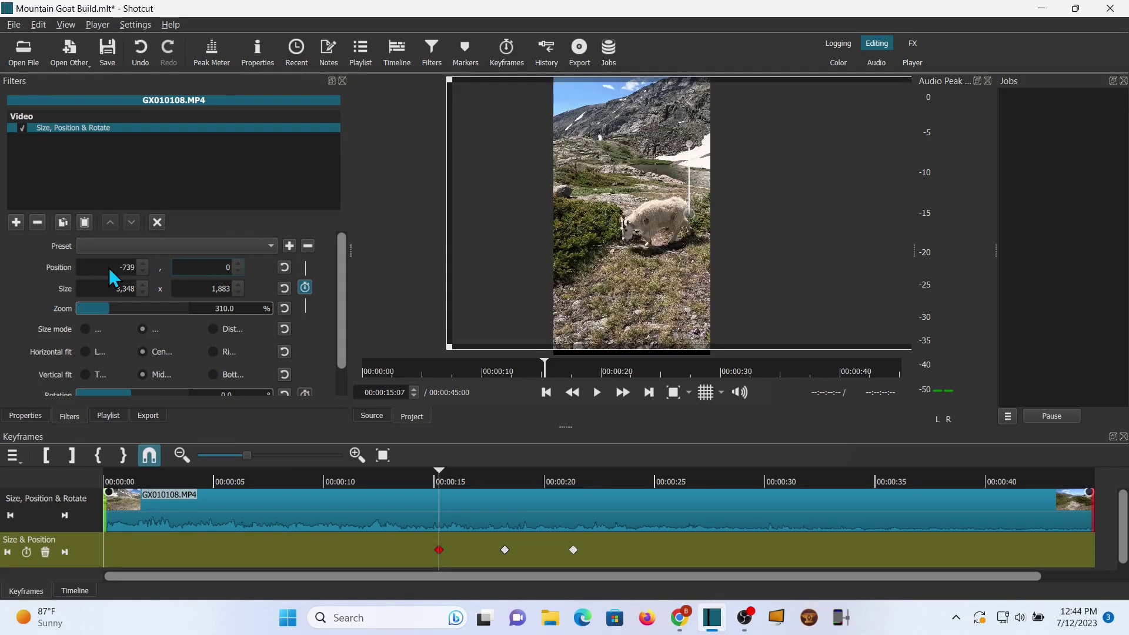
pyautogui.click(375, 559)
pyautogui.moveTo(687, 212); pyautogui.dragTo(662, 202)
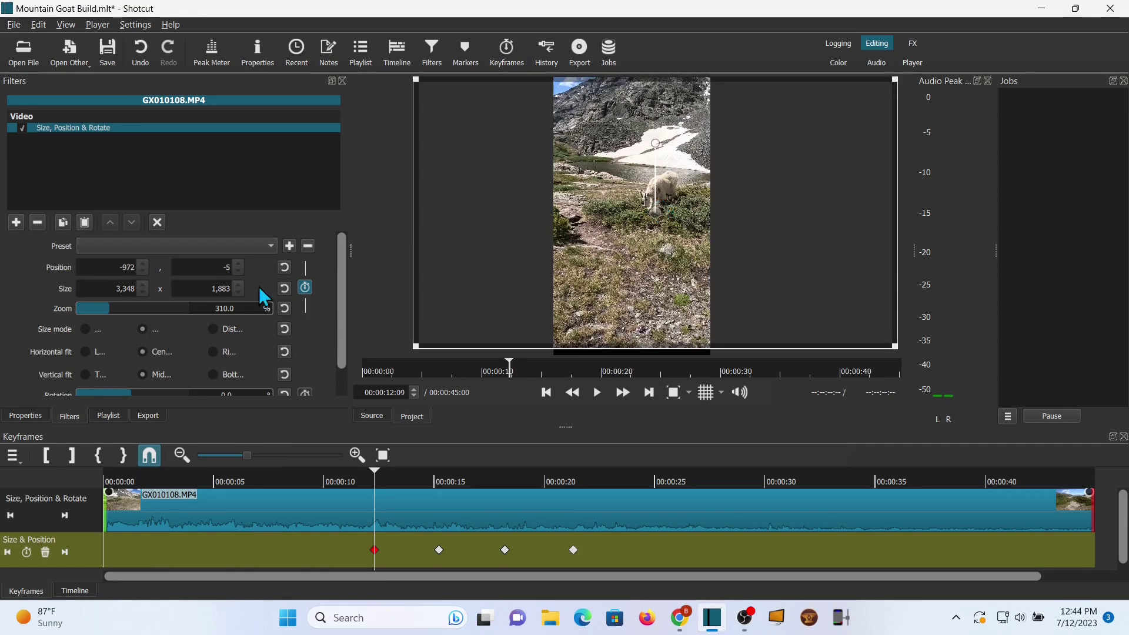
pyautogui.scroll(5, 244, 274)
# Step: Scrub through the whole clip to review the reframing, enlarging the keyframes panel
pyautogui.click(329, 558)
pyautogui.click(283, 564)
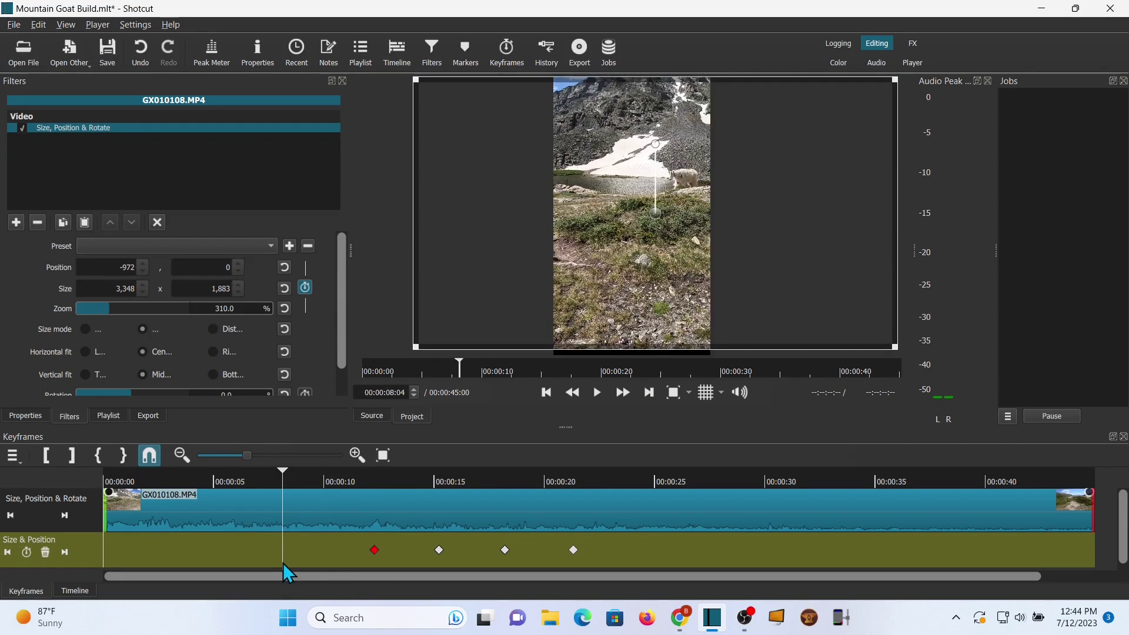
pyautogui.moveTo(283, 563); pyautogui.dragTo(121, 555)
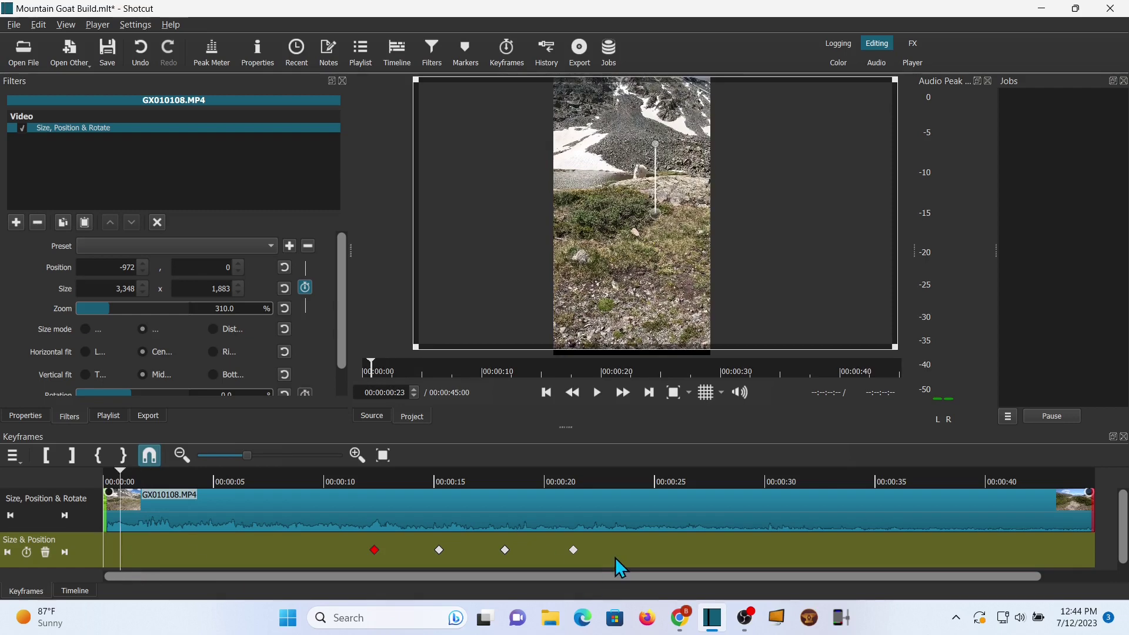
pyautogui.moveTo(615, 558); pyautogui.dragTo(749, 559)
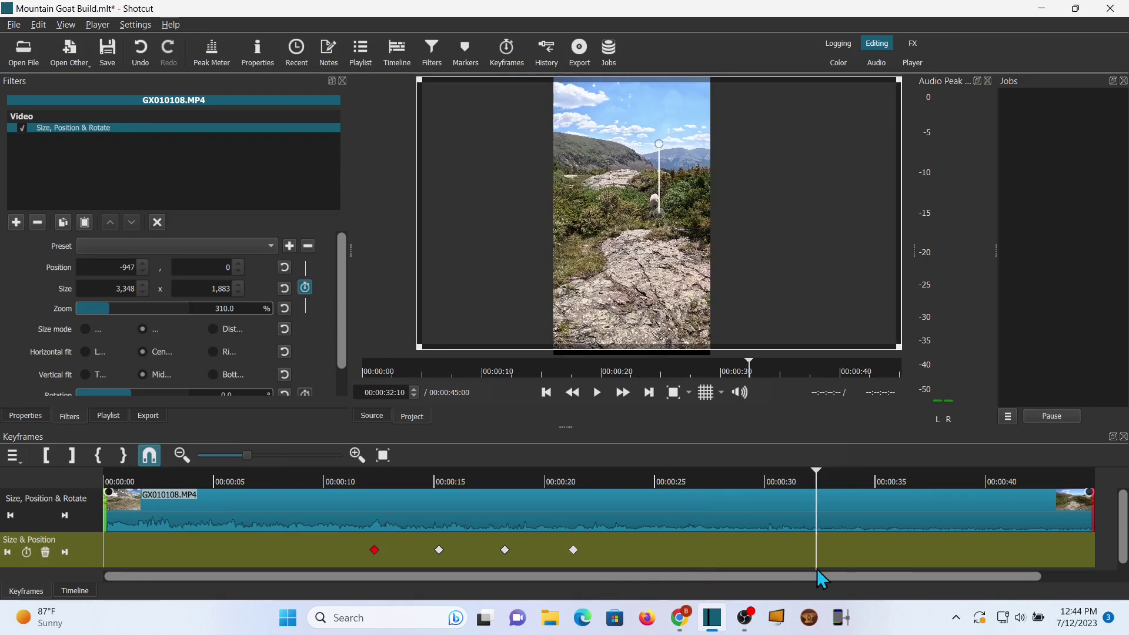
pyautogui.moveTo(929, 564); pyautogui.dragTo(1074, 562)
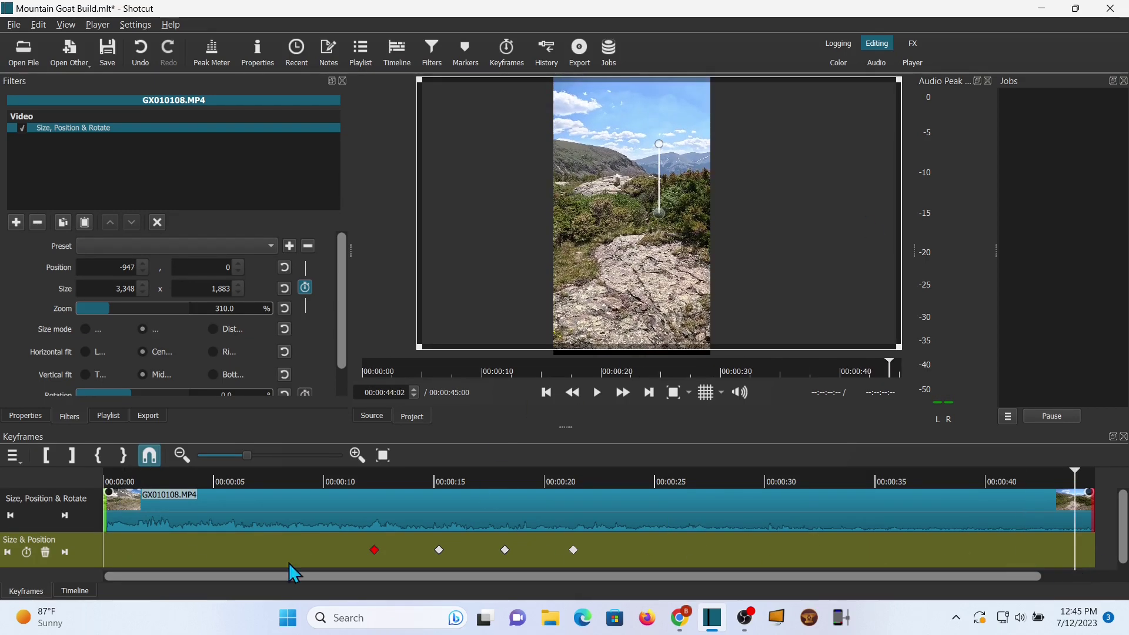
pyautogui.moveTo(566, 427); pyautogui.dragTo(566, 402)
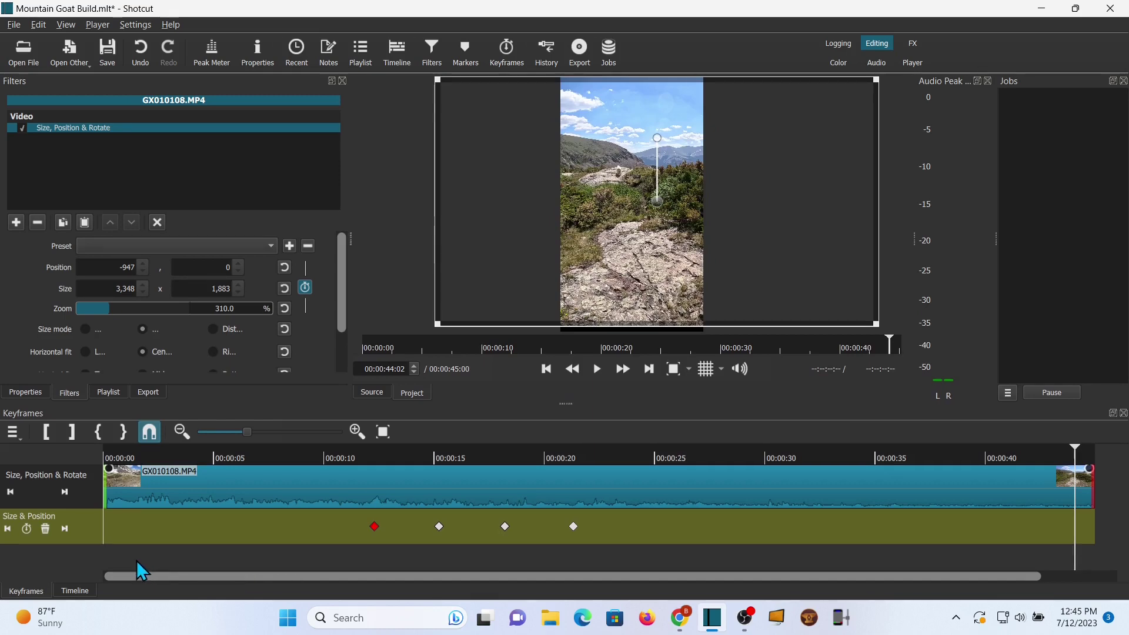
pyautogui.moveTo(136, 559); pyautogui.dragTo(90, 555)
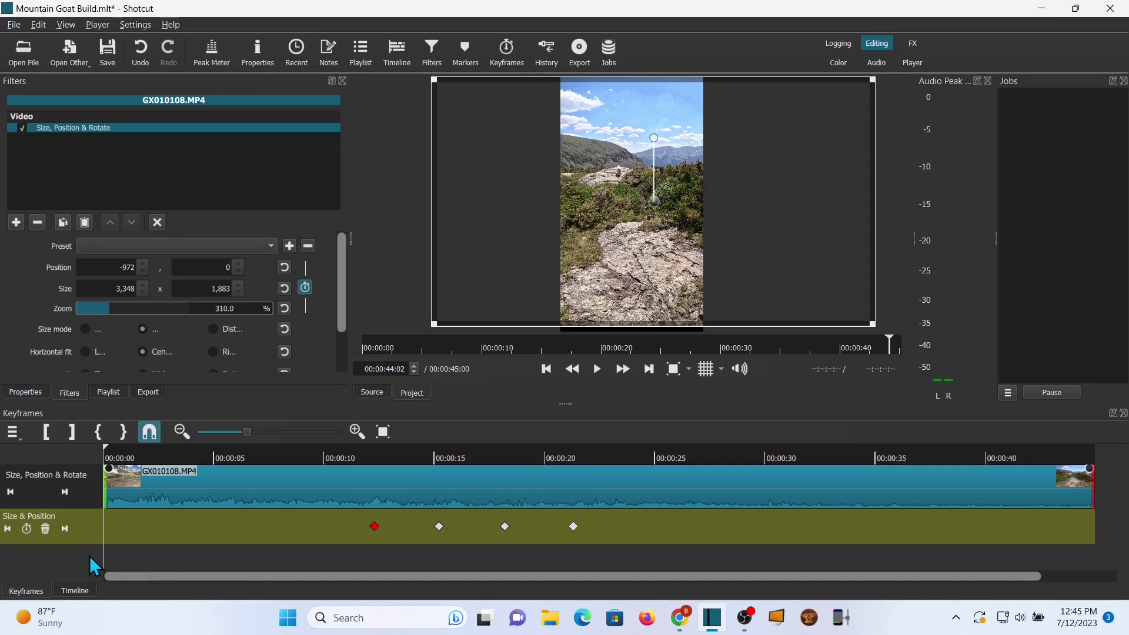
# Step: Play back the reframed clip, save Mountain Goat Build.mlt, and bring up the export settings
pyautogui.click(597, 370)
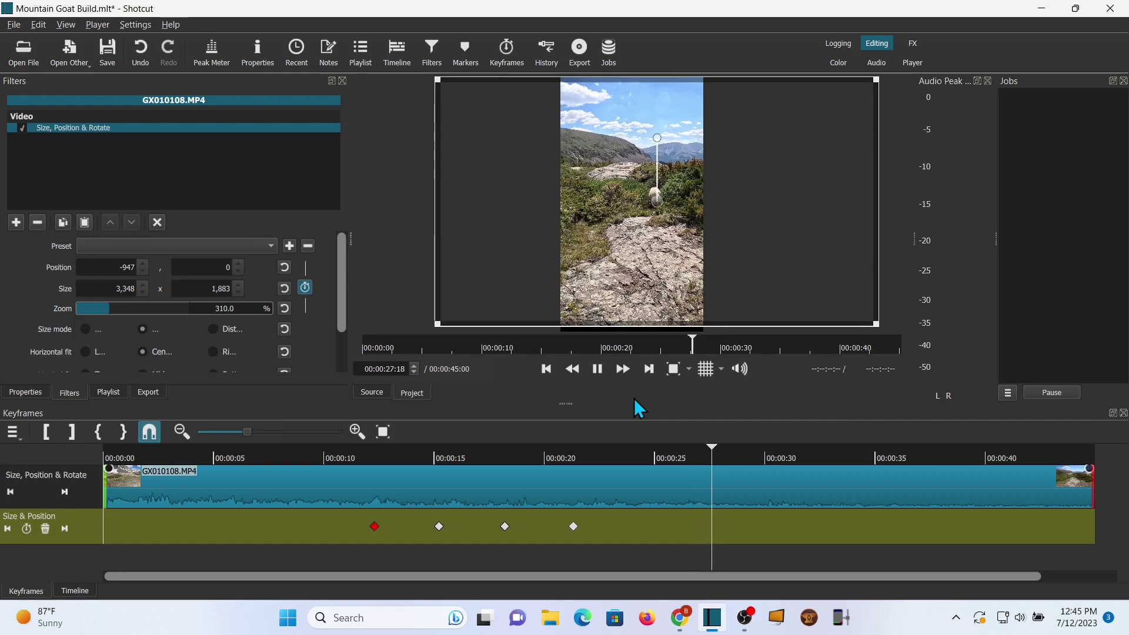
pyautogui.click(597, 369)
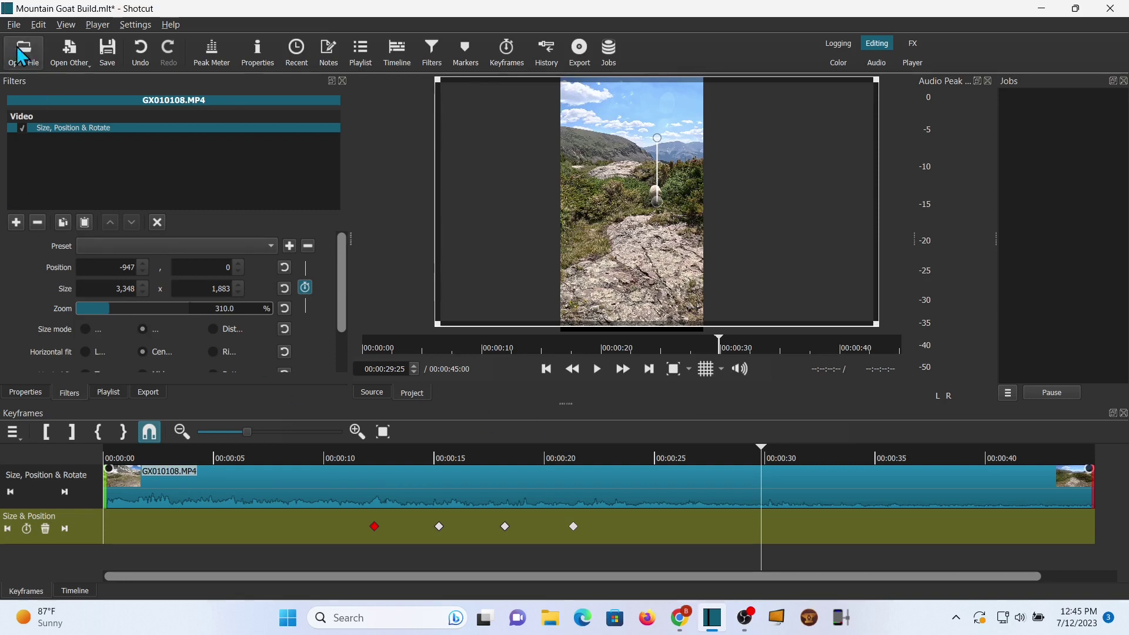
pyautogui.click(14, 27)
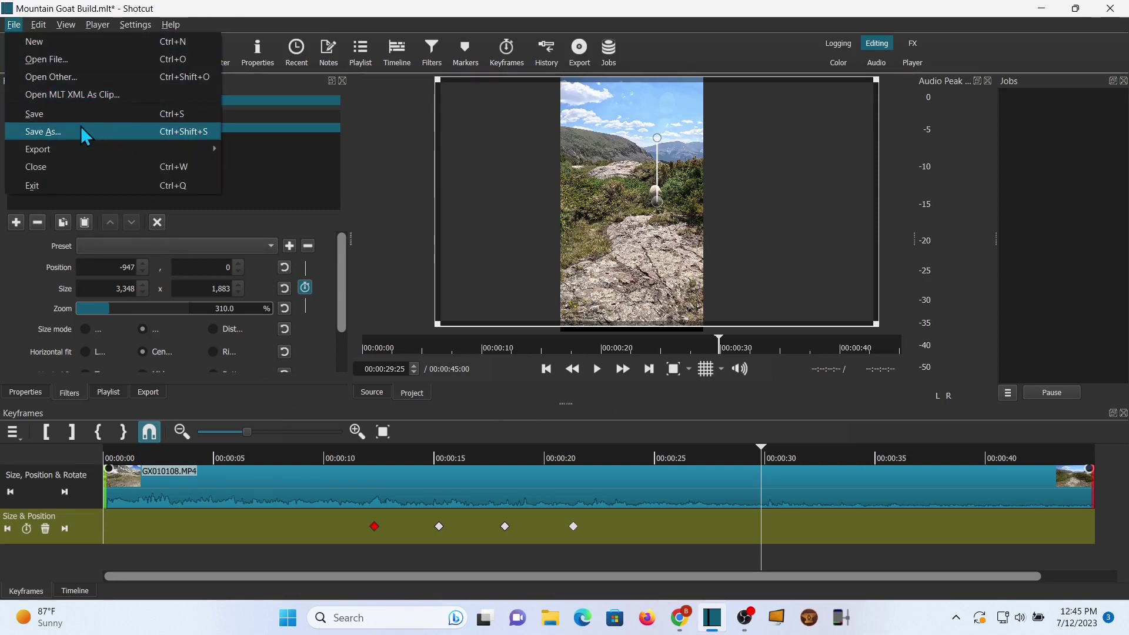
pyautogui.click(53, 115)
pyautogui.click(148, 392)
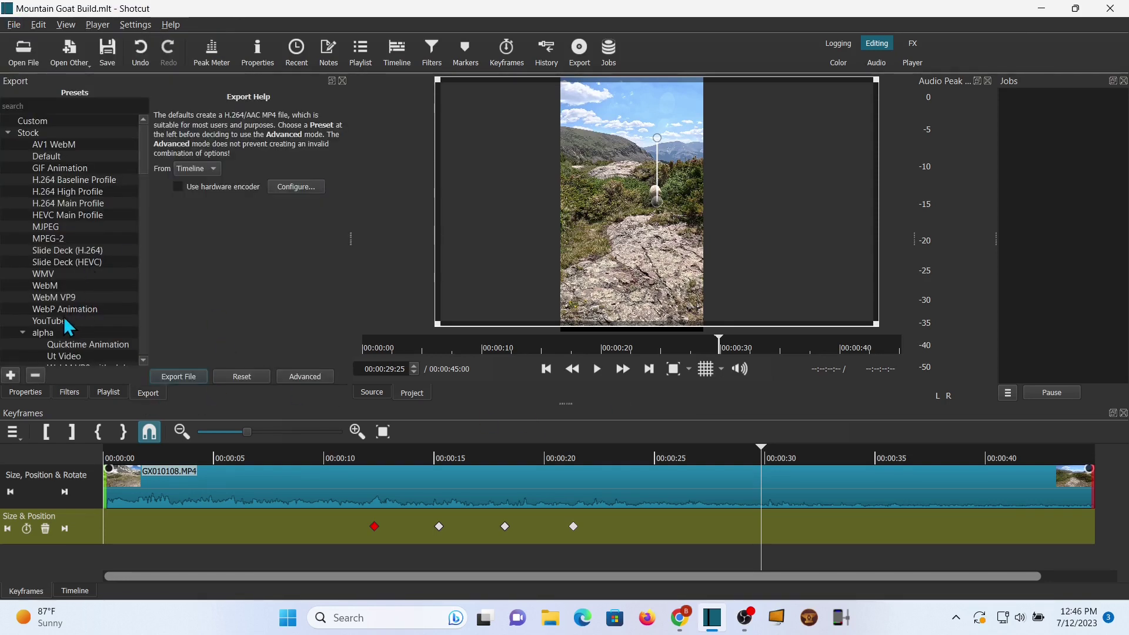
# Step: Export the vertical video over Mountain Goat Build.mp4, watch its progress, then play the result
pyautogui.click(183, 376)
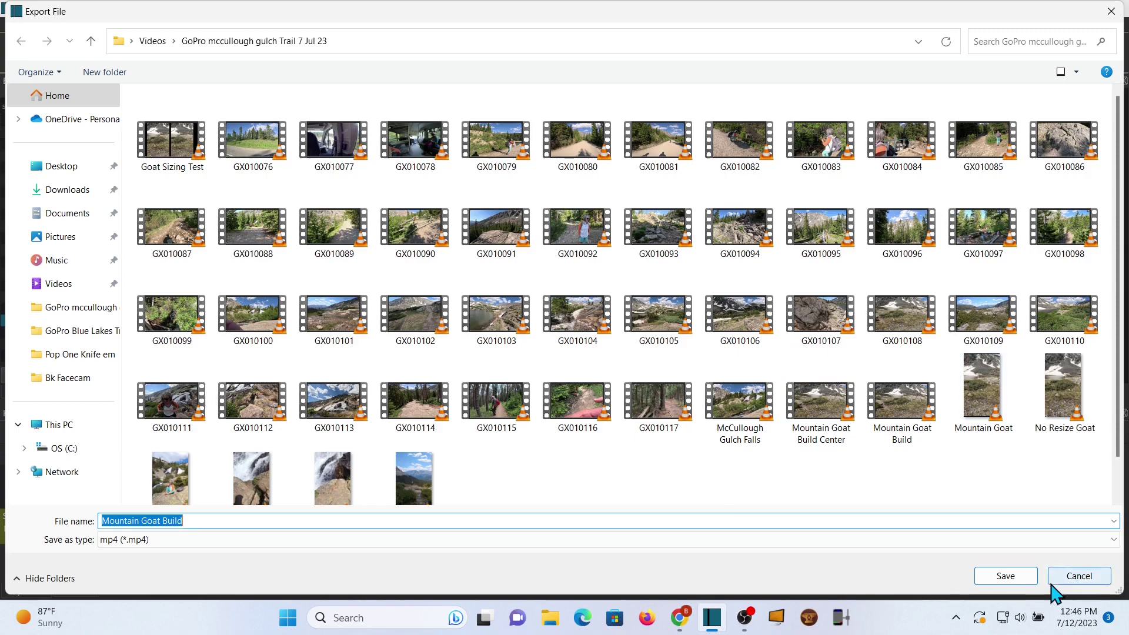
pyautogui.click(1027, 580)
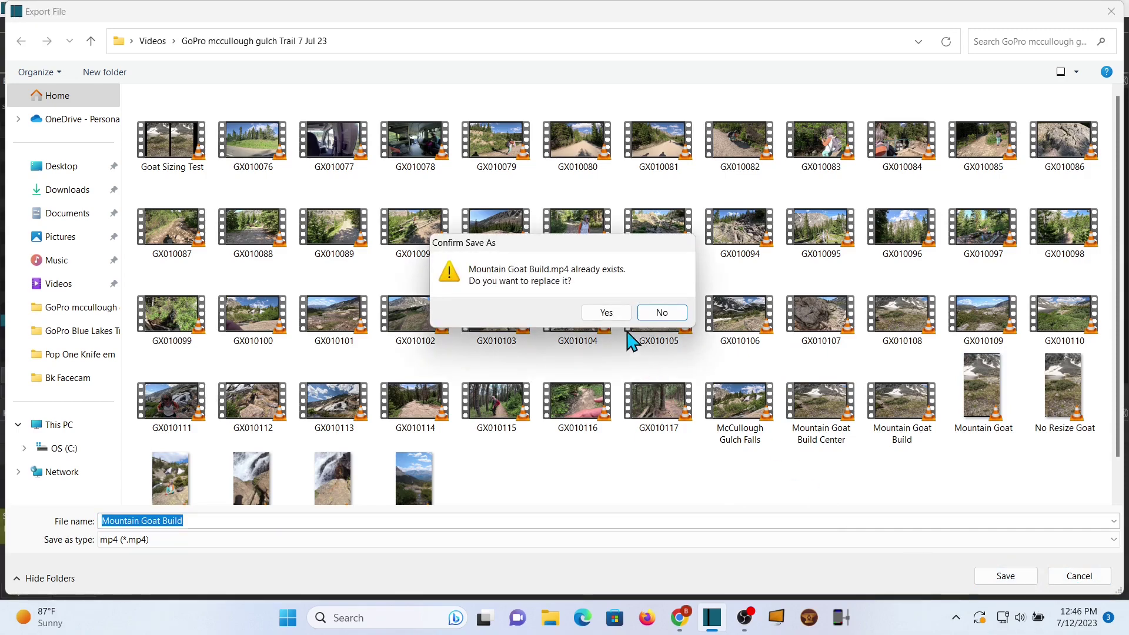
pyautogui.click(607, 313)
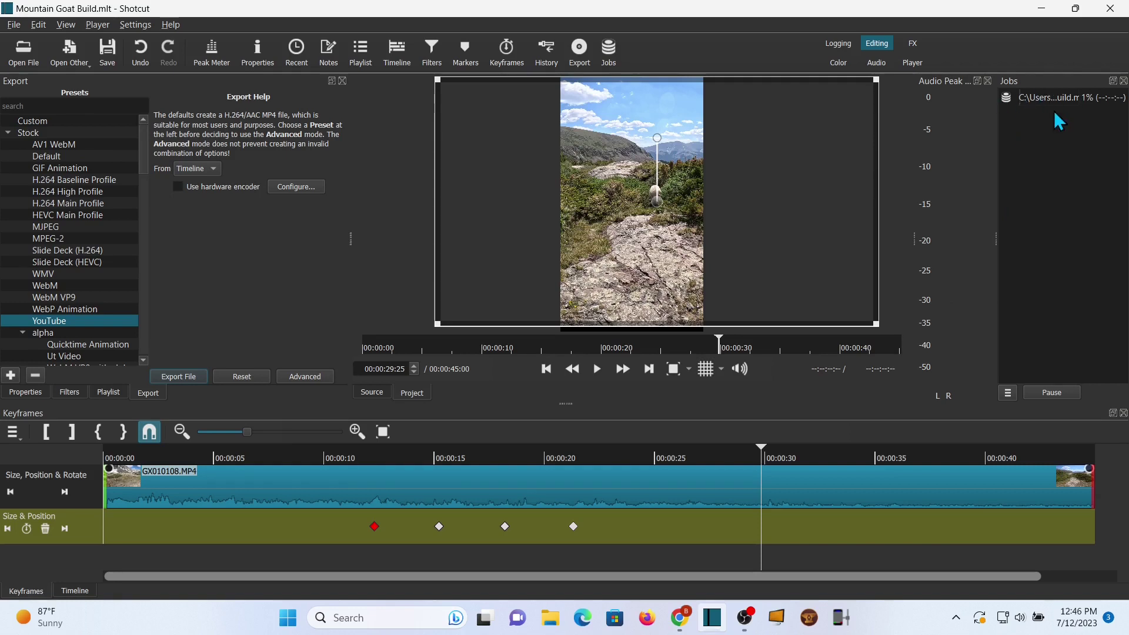
pyautogui.moveTo(990, 239); pyautogui.dragTo(973, 237)
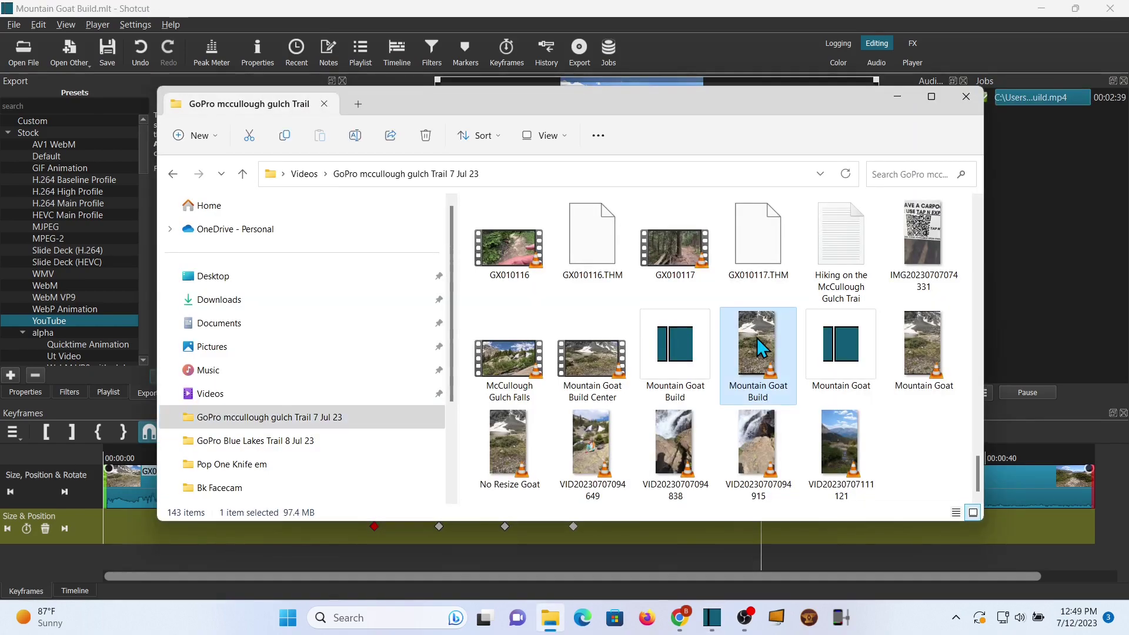
pyautogui.doubleClick(756, 338)
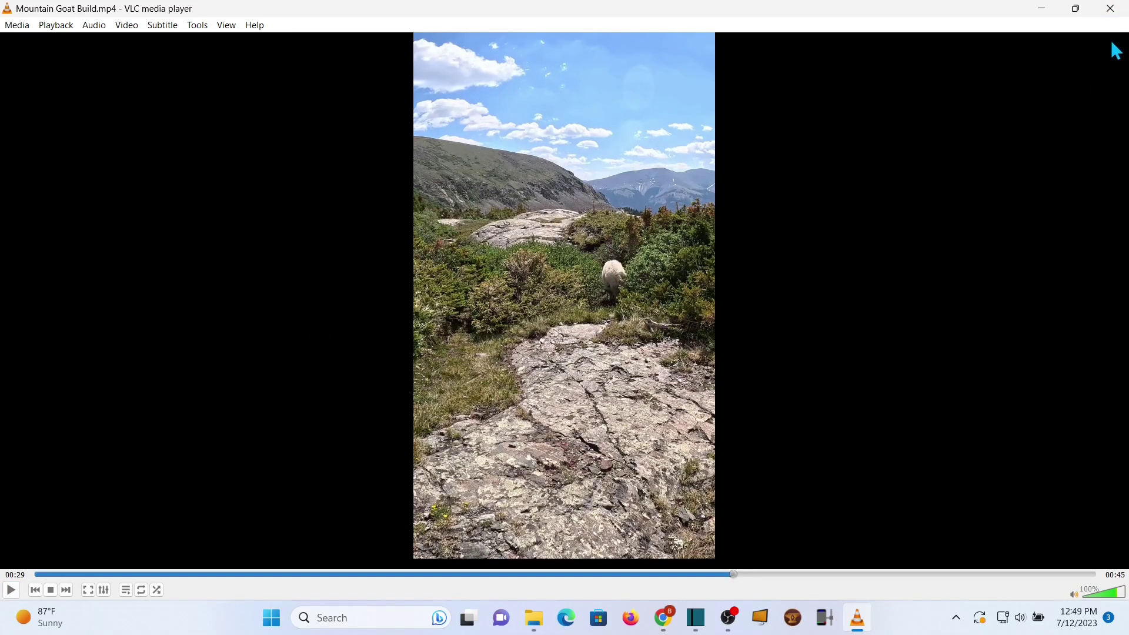
# Step: Close VLC and bring the Shotcut editor back in front of File Explorer
pyautogui.click(1121, 14)
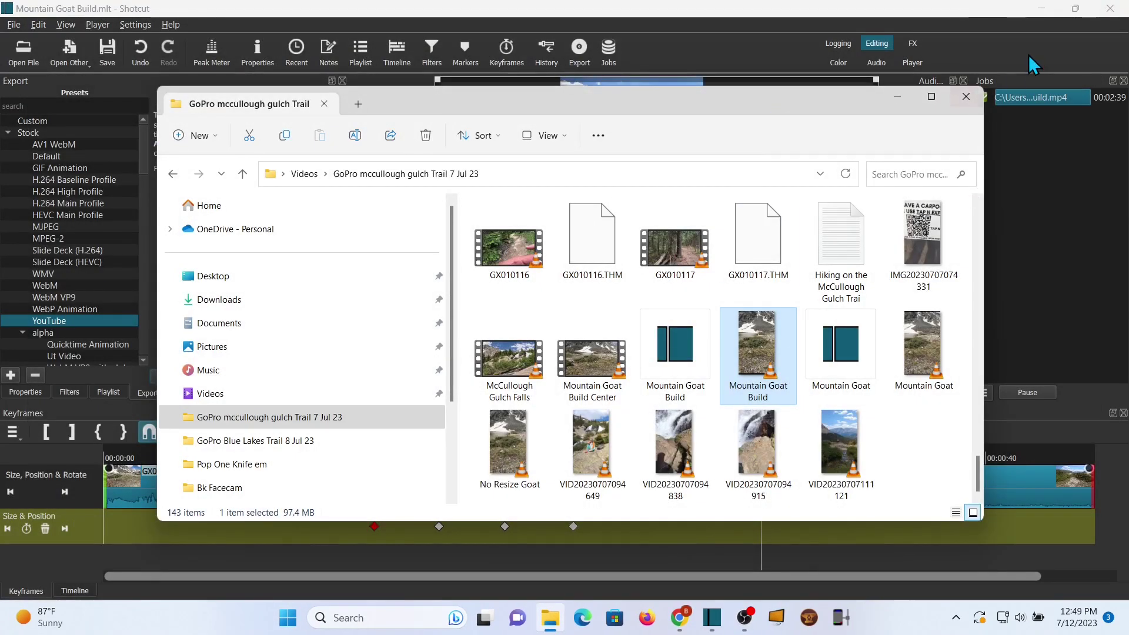
pyautogui.click(1035, 60)
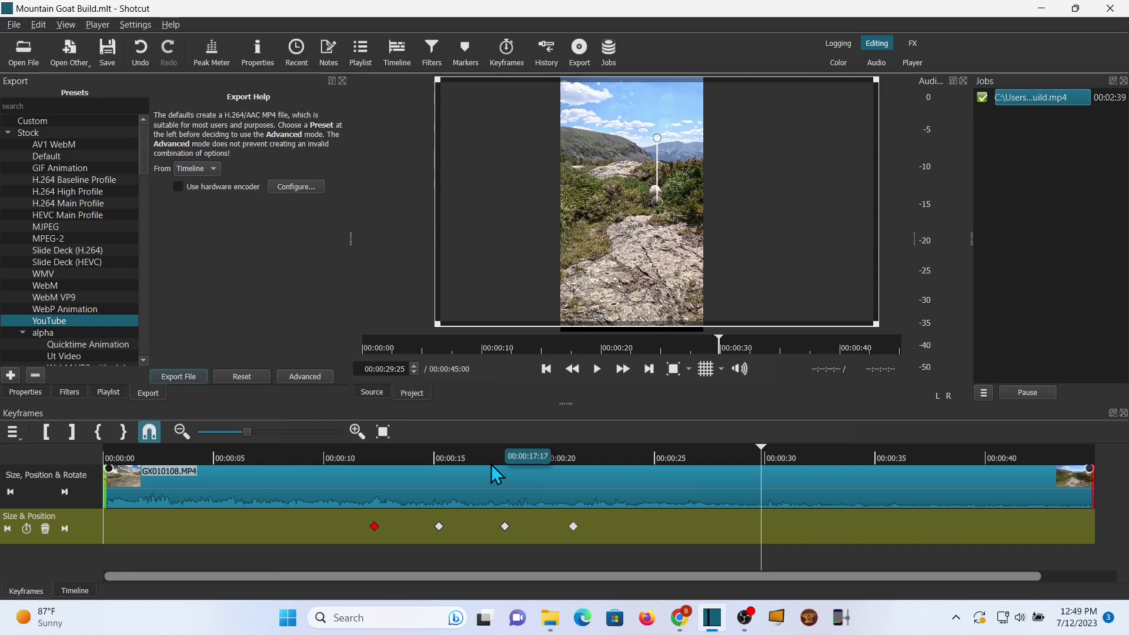